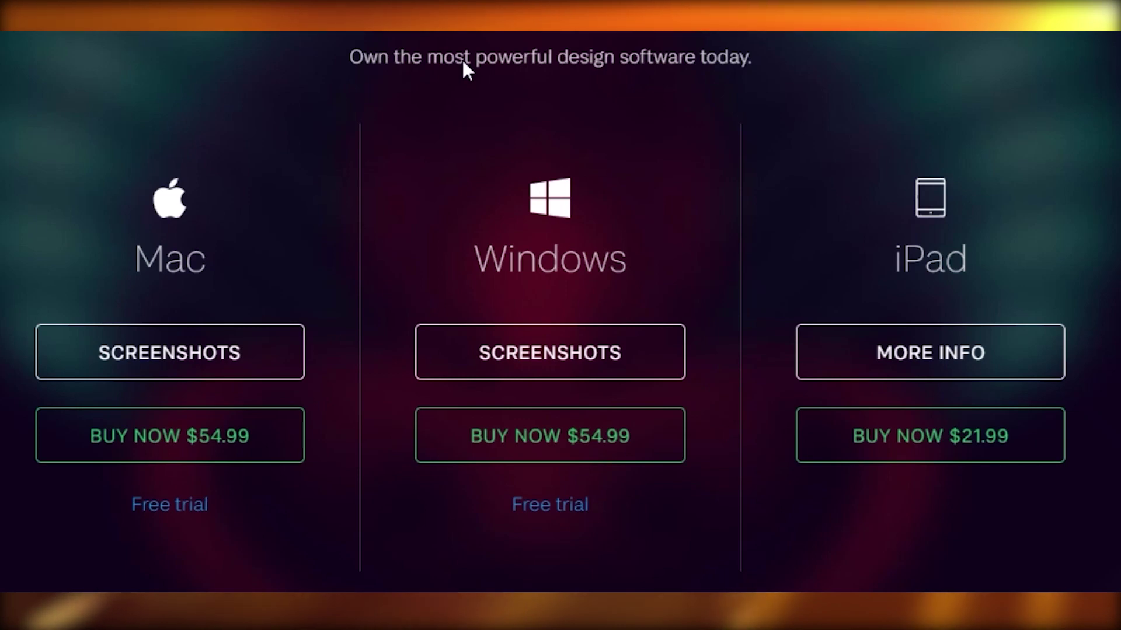
# - Look through the Affinity Designer product page, from the purchase options up to the feature sections
pyautogui.scroll(6, 873, 197)
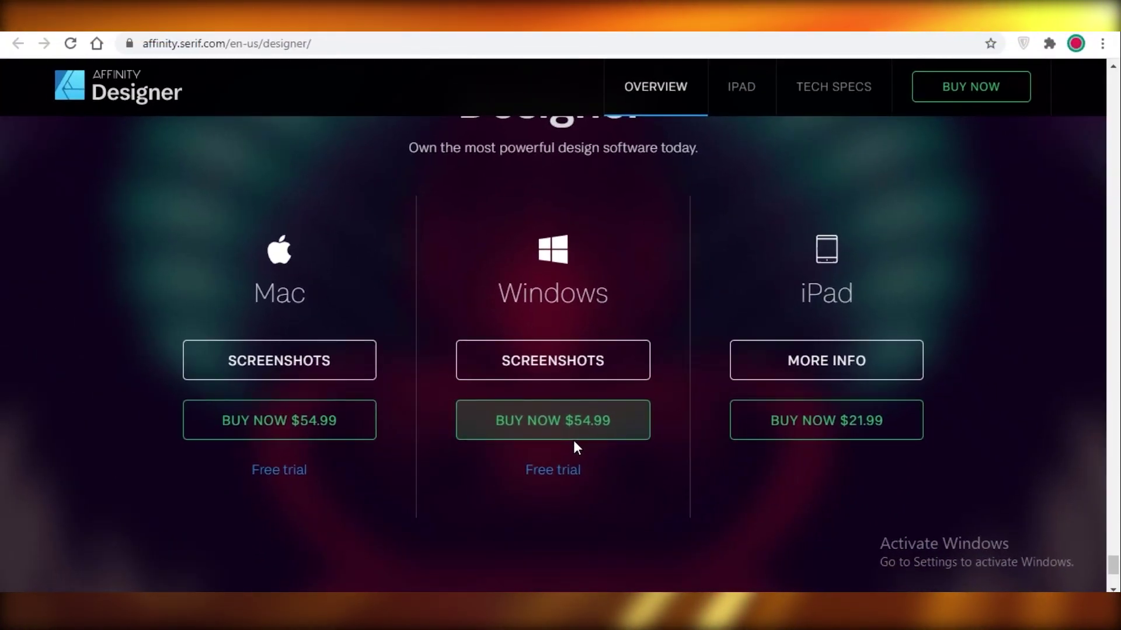
pyautogui.scroll(10, 703, 244)
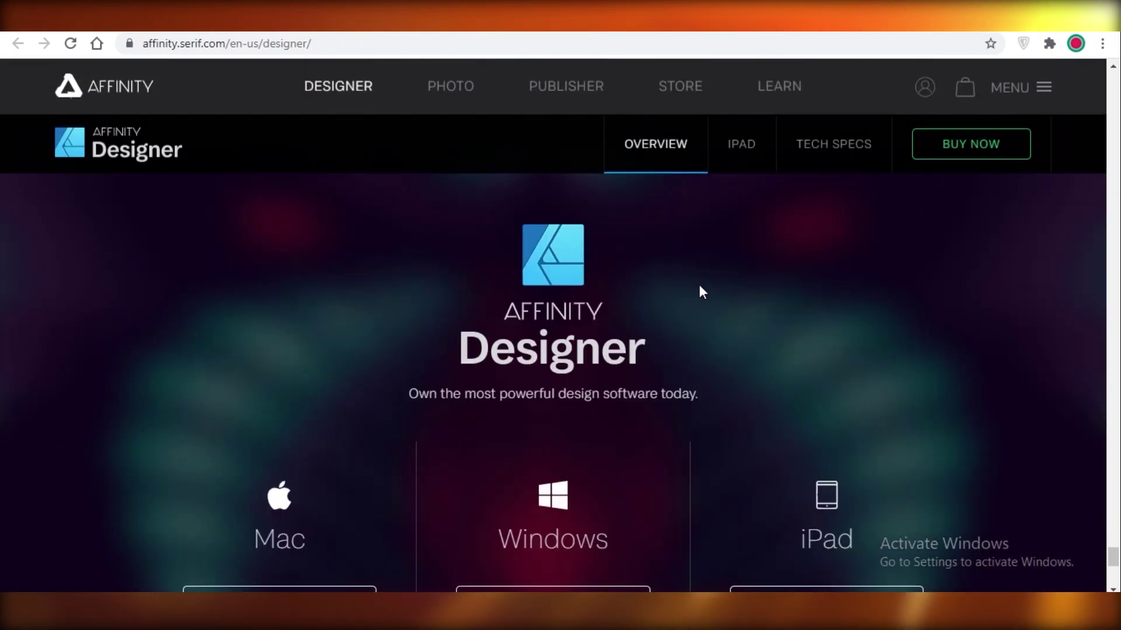
pyautogui.scroll(15, 395, 372)
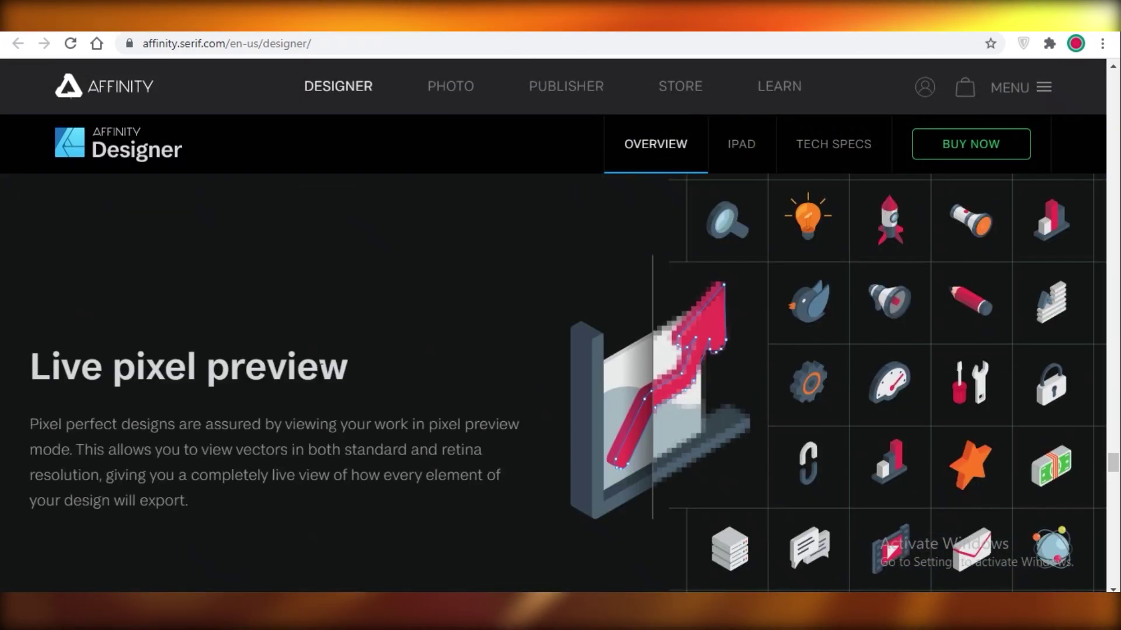
pyautogui.scroll(4, 389, 402)
pyautogui.scroll(10, 387, 403)
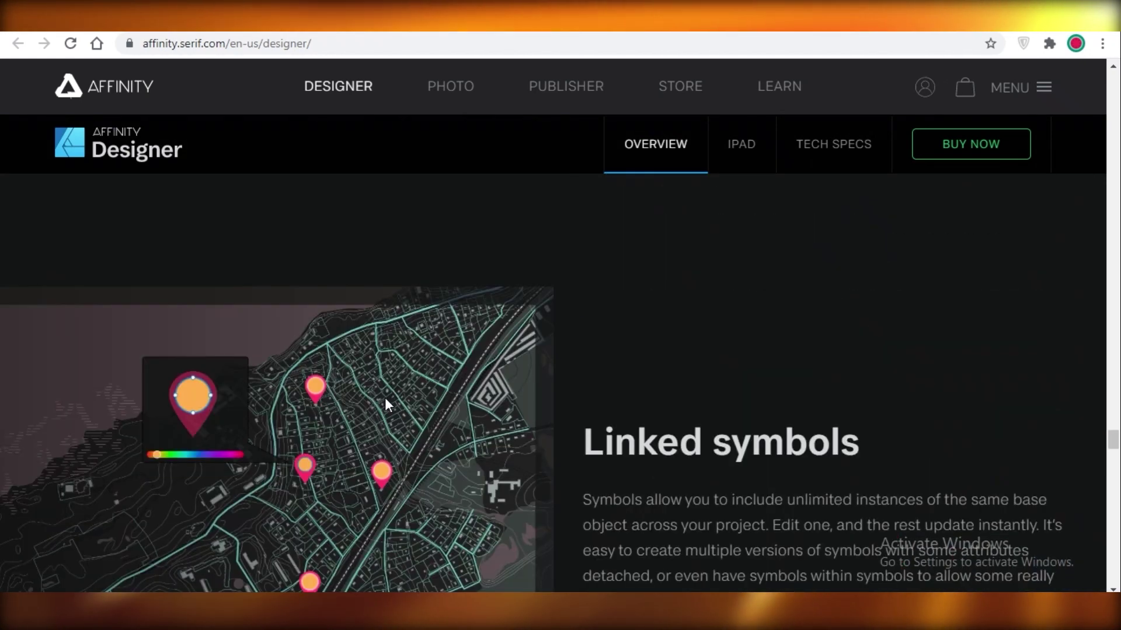
pyautogui.scroll(1, 364, 426)
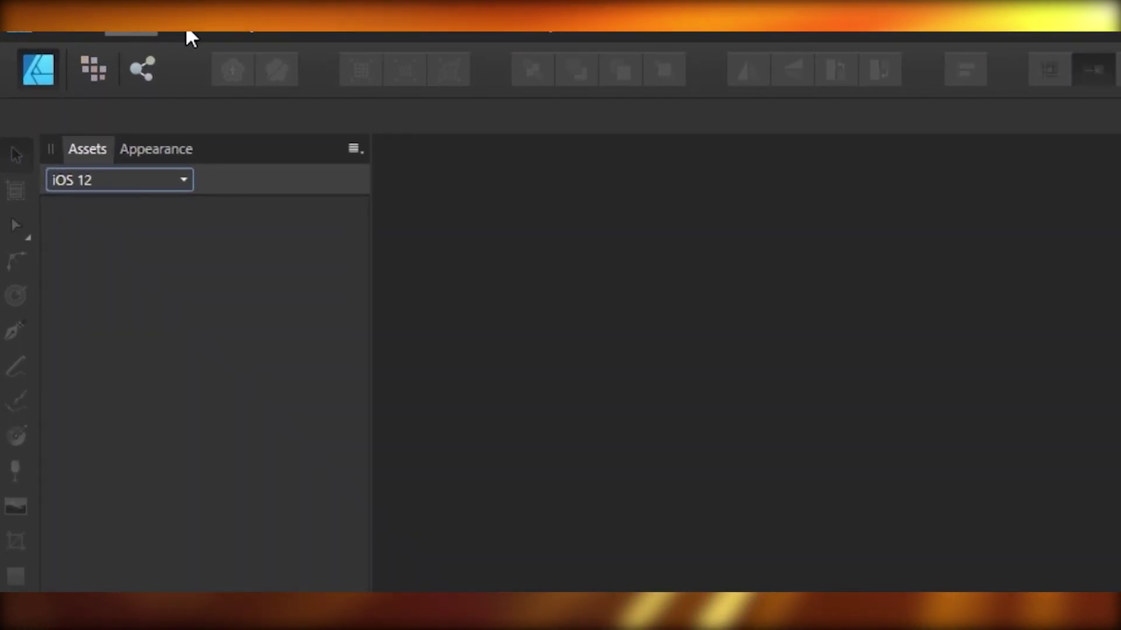
# - Switch to Affinity Designer, start a new document, and browse the saved presets and the Print page sizes
pyautogui.click(52, 30)
pyautogui.click(96, 78)
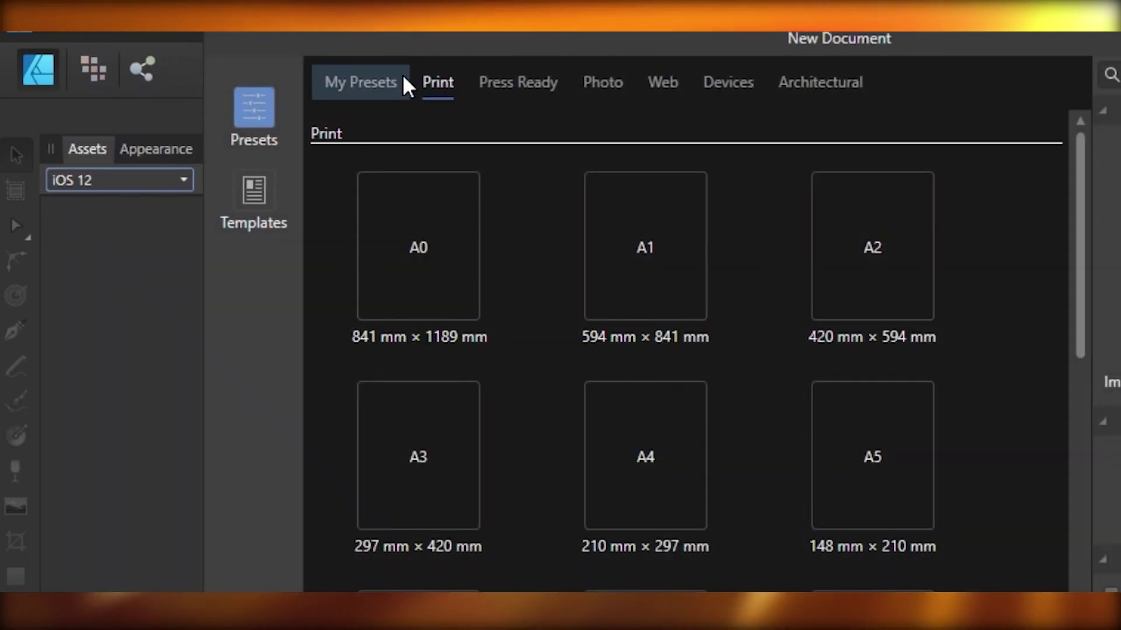
pyautogui.click(383, 82)
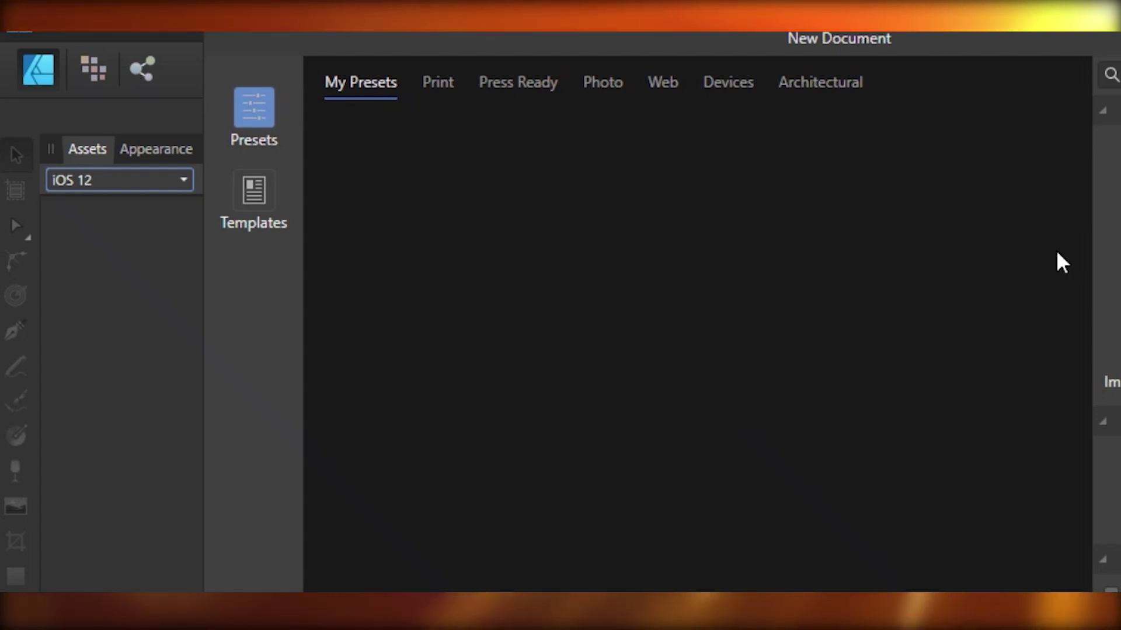
pyautogui.click(442, 87)
pyautogui.scroll(-10, 1038, 397)
pyautogui.scroll(10, 1028, 381)
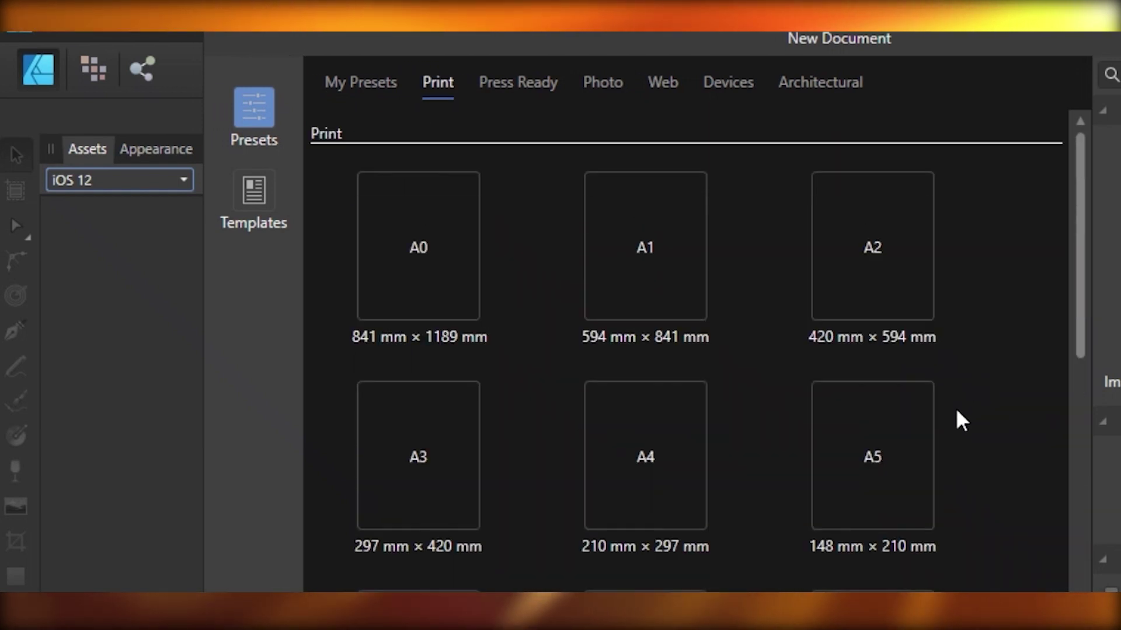
pyautogui.scroll(-10, 815, 498)
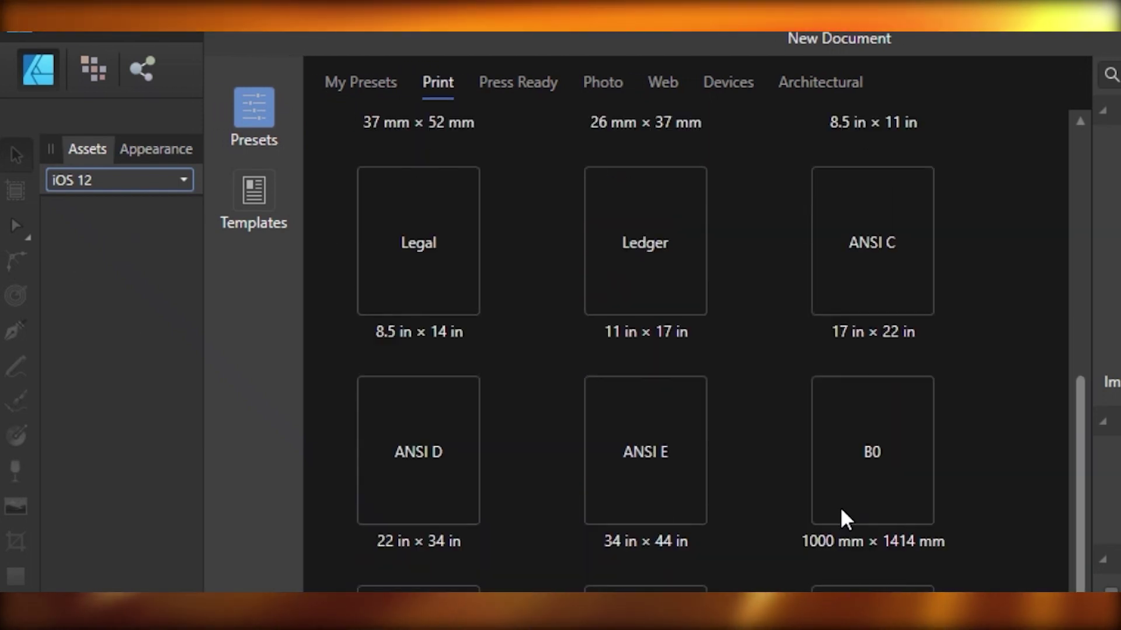
# - Examine the Press Ready, Photo, Web, Architectural and Devices page presets, ending on the Print sizes
pyautogui.click(508, 88)
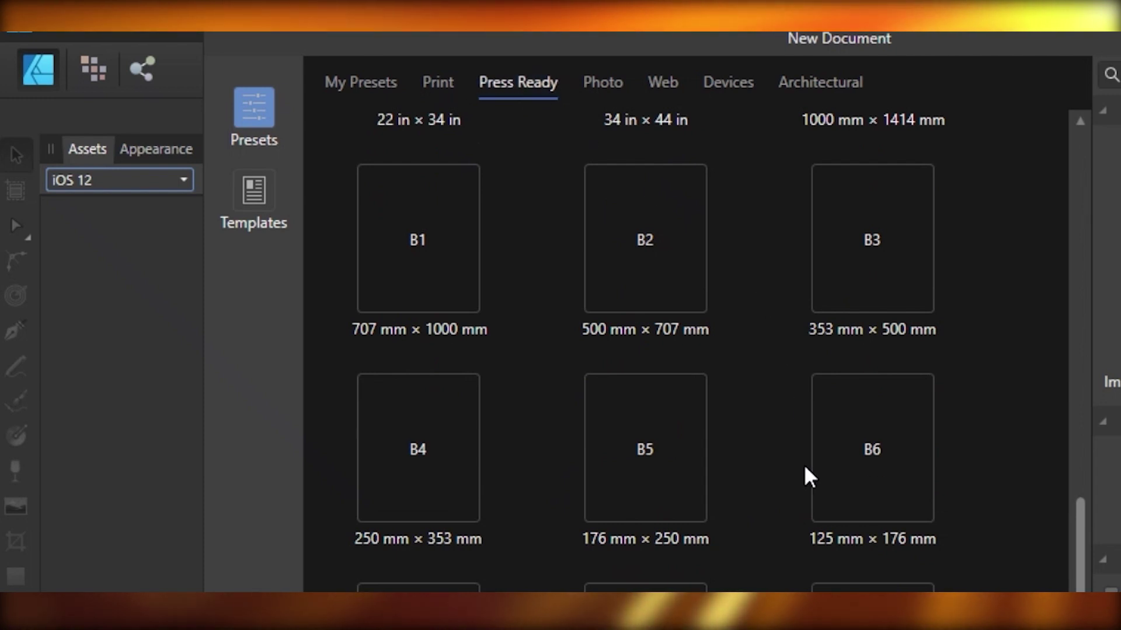
pyautogui.scroll(10, 803, 470)
pyautogui.click(617, 91)
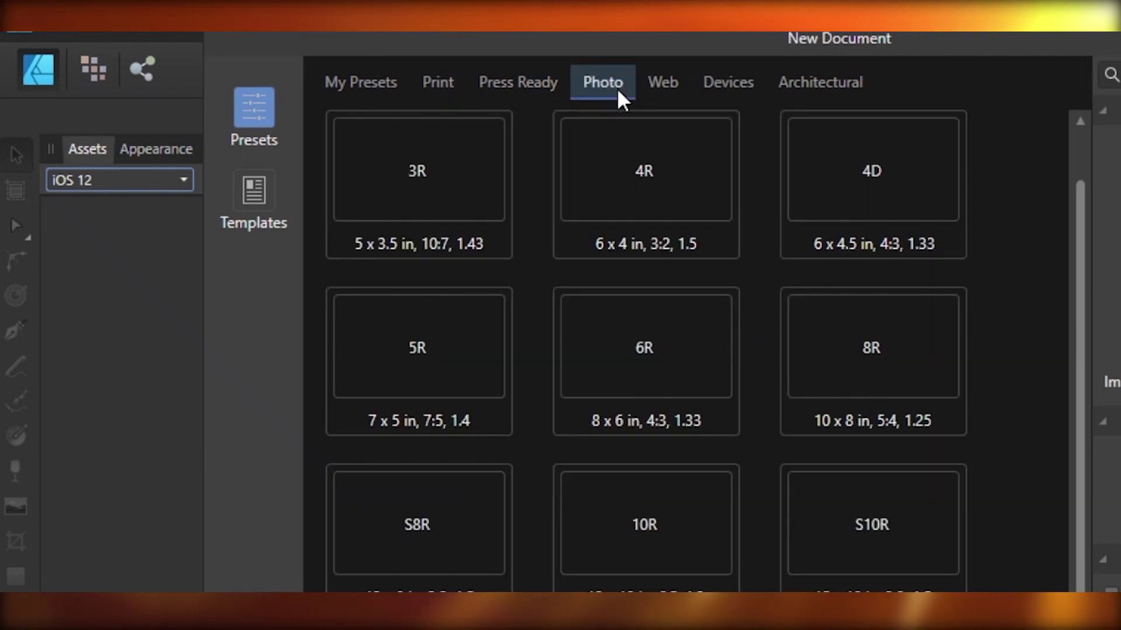
pyautogui.click(663, 94)
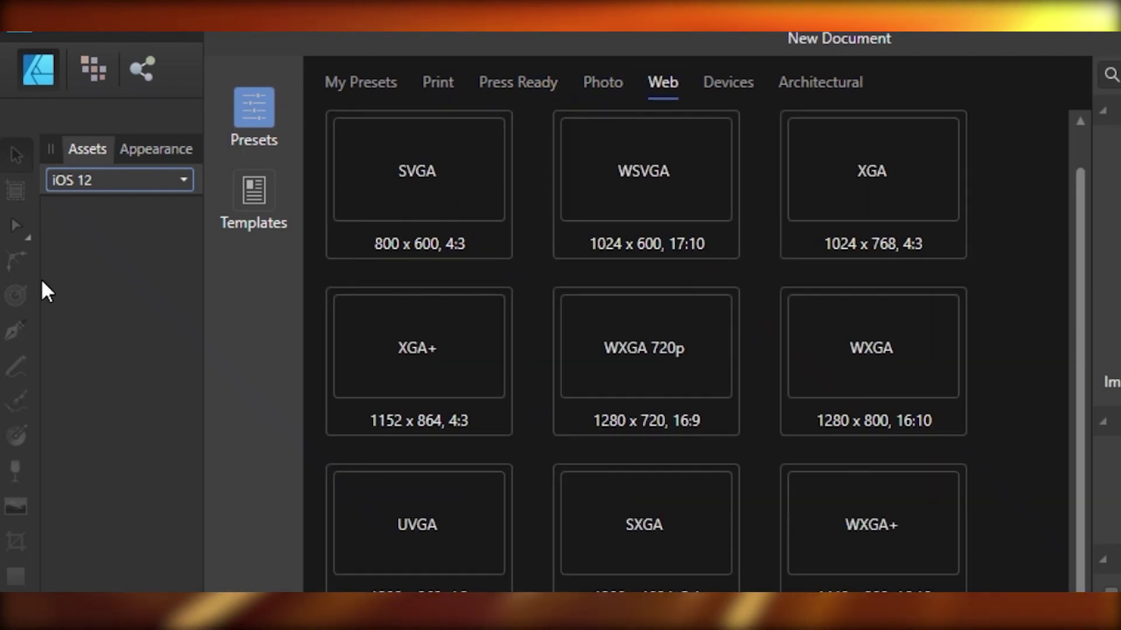
pyautogui.click(769, 67)
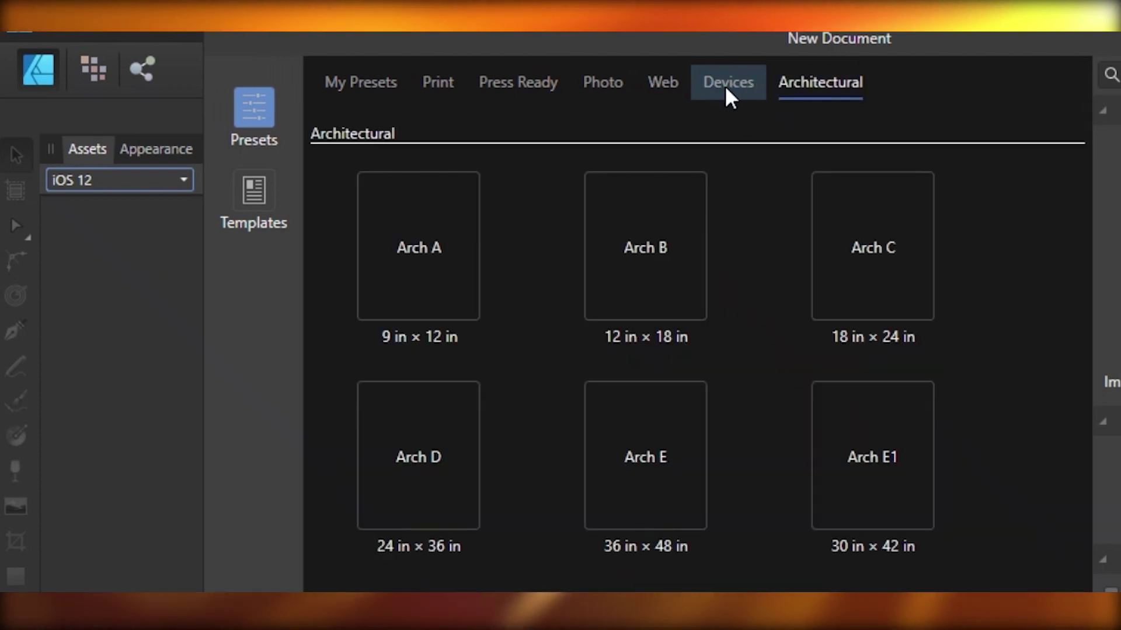
pyautogui.click(725, 87)
pyautogui.scroll(-5, 970, 297)
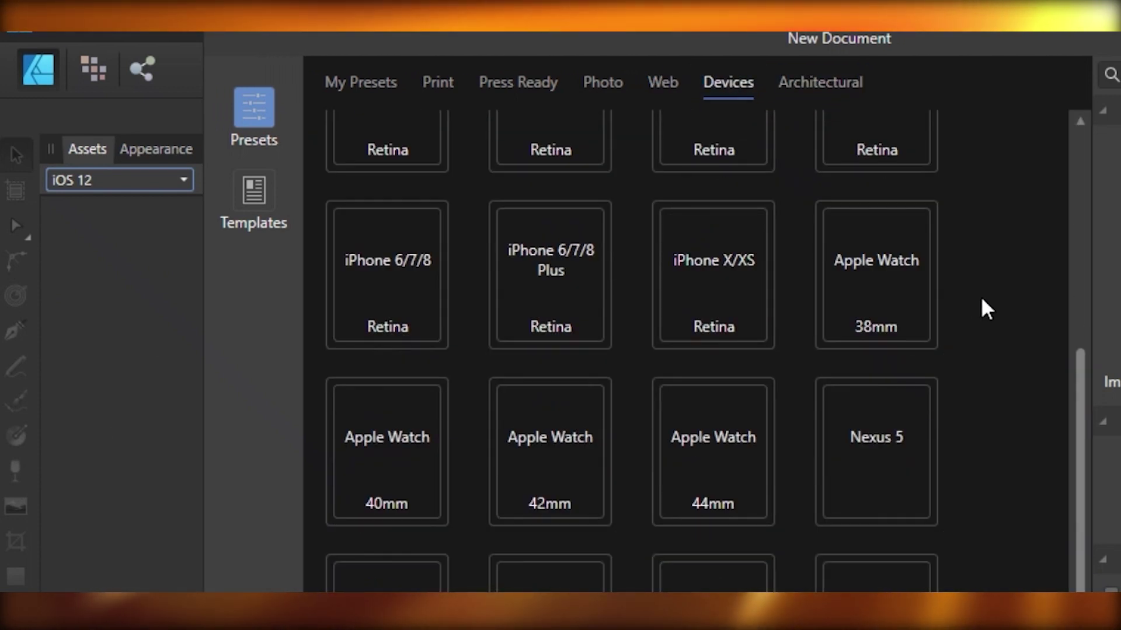
pyautogui.scroll(3, 981, 300)
pyautogui.click(443, 82)
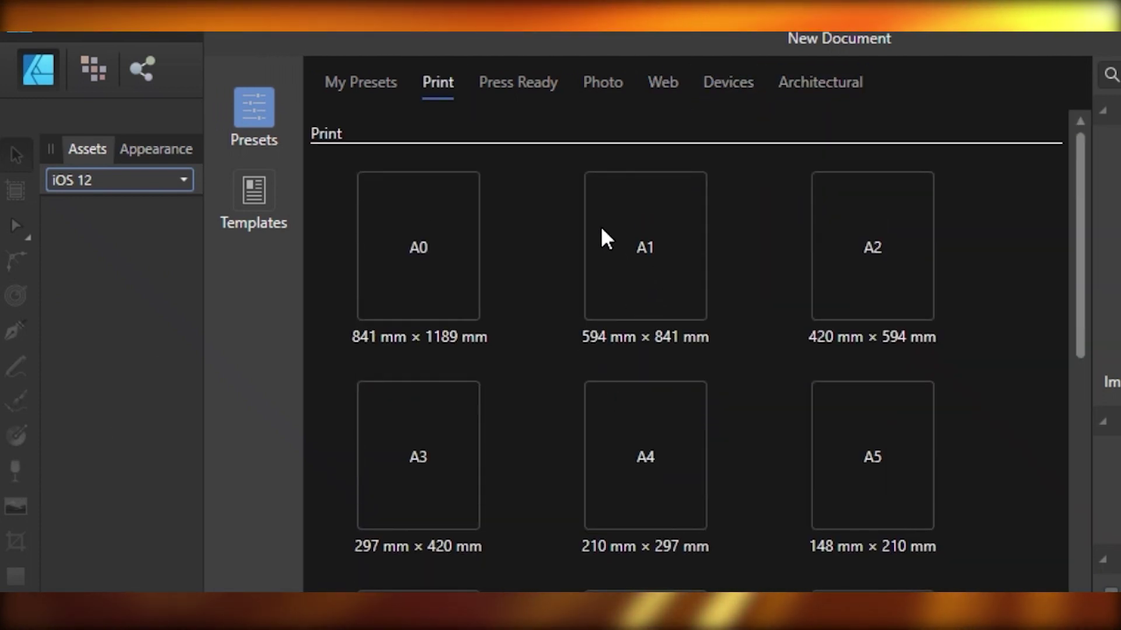
# - Set the new document's page width to 12 in and review the available DPI values
pyautogui.click(361, 82)
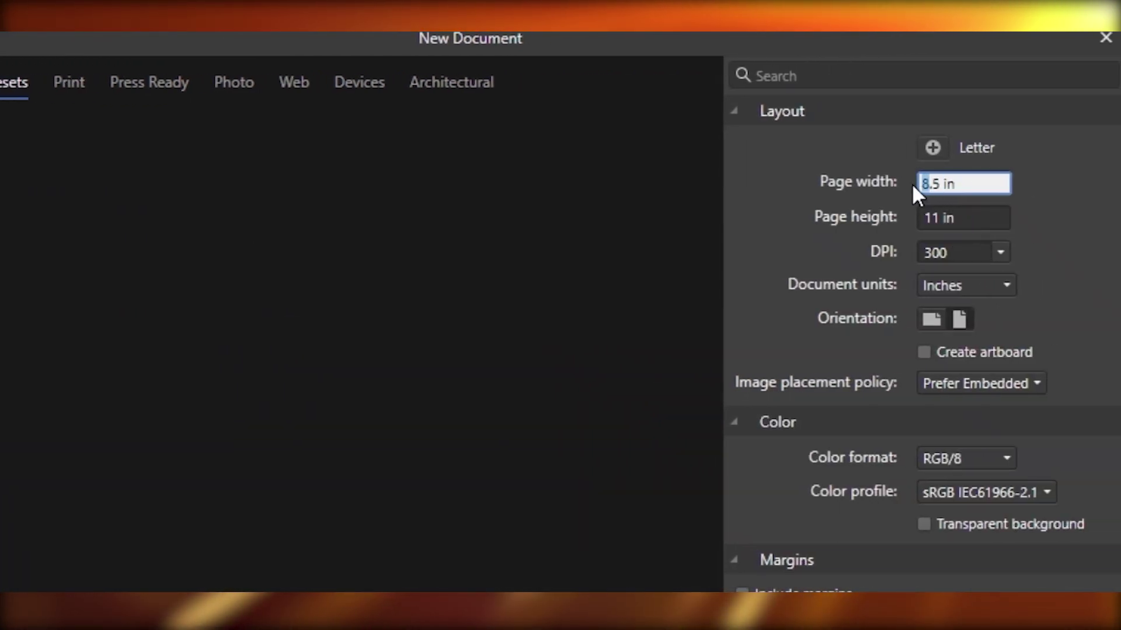
pyautogui.write('1')
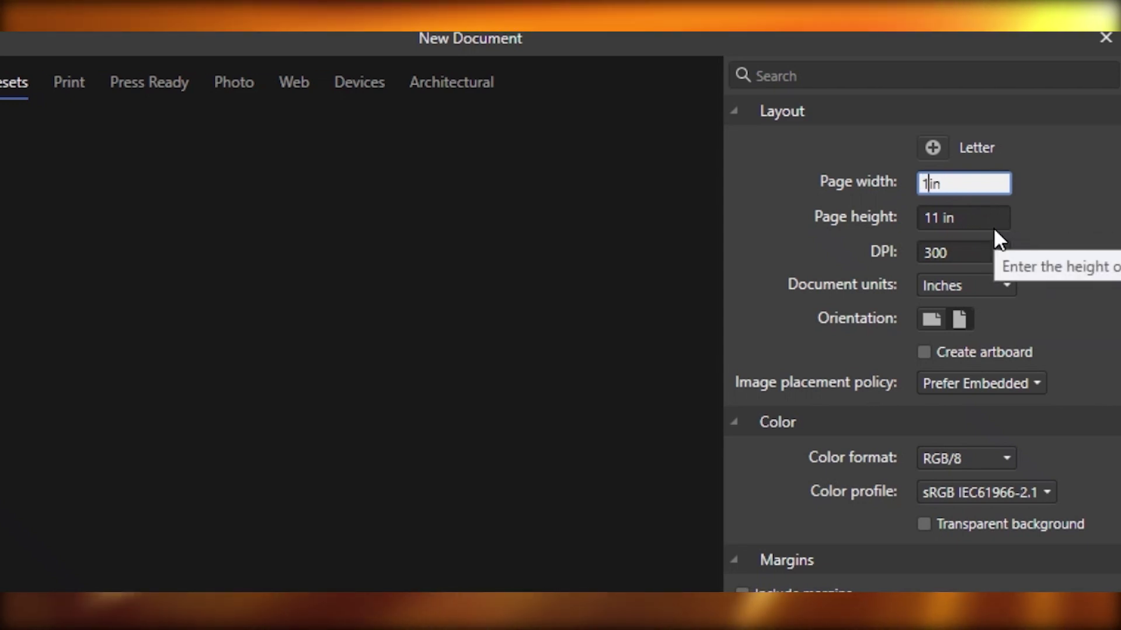
pyautogui.write('2')
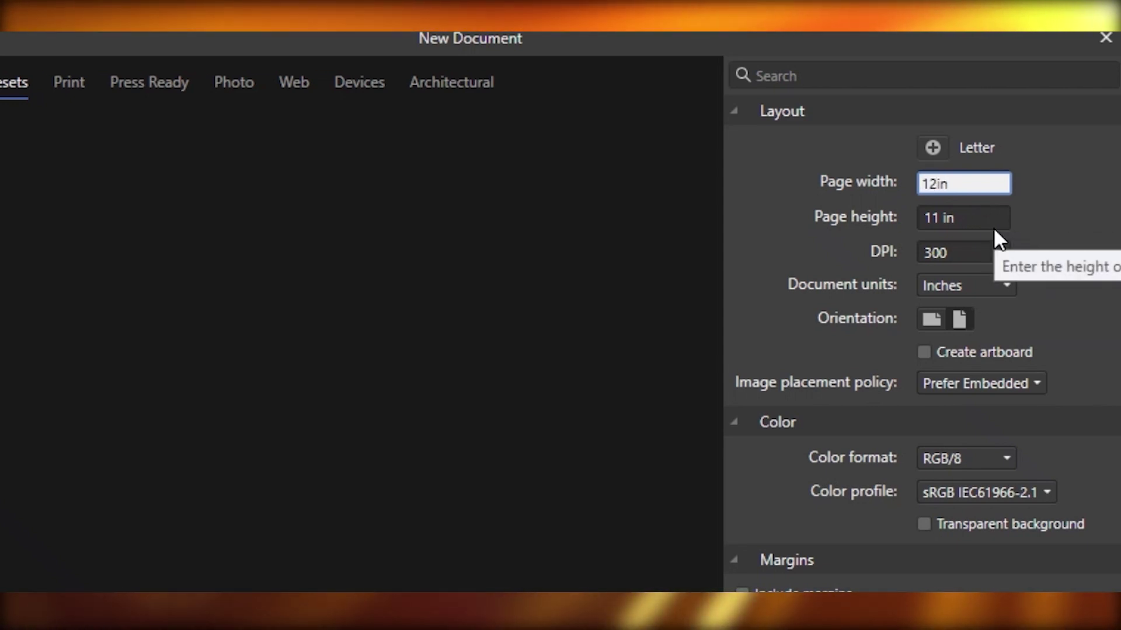
pyautogui.click(938, 218)
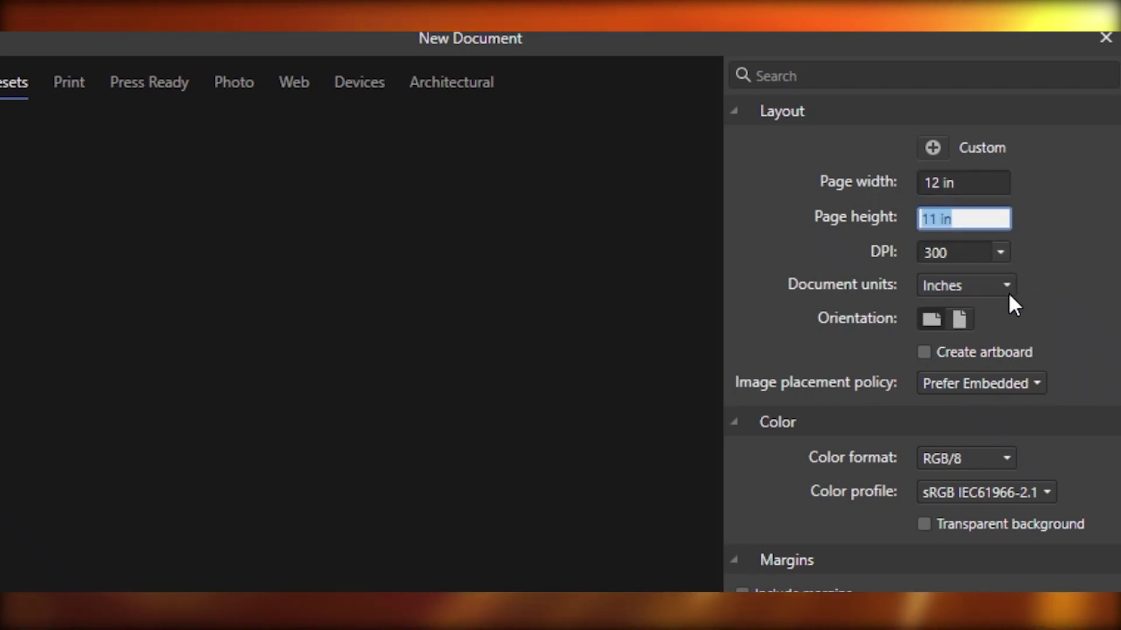
pyautogui.click(1000, 254)
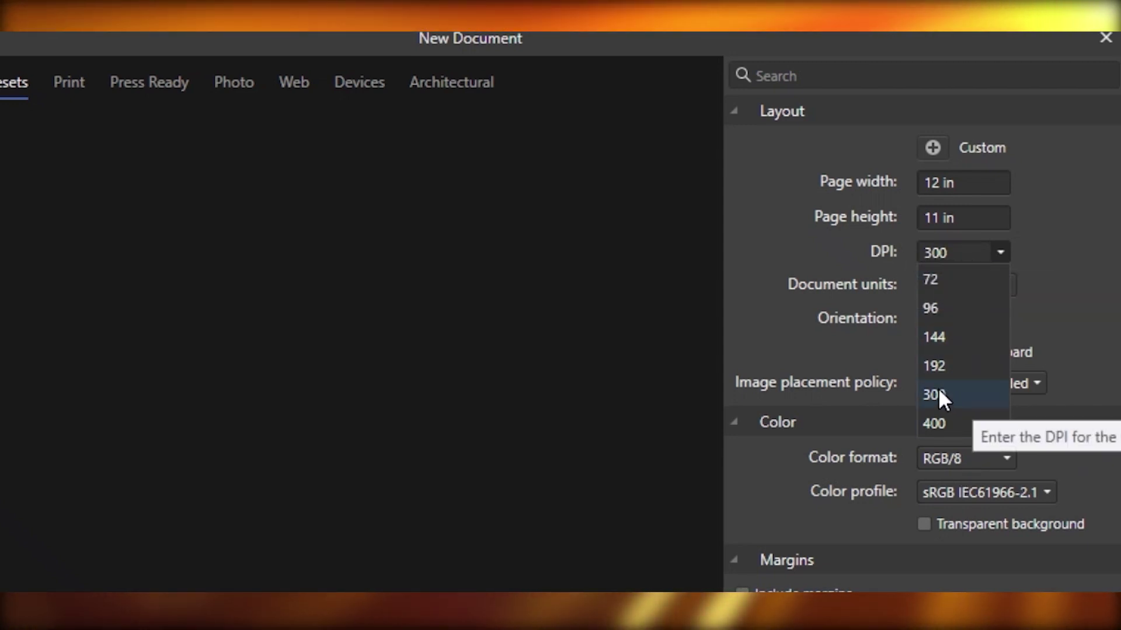
pyautogui.click(960, 253)
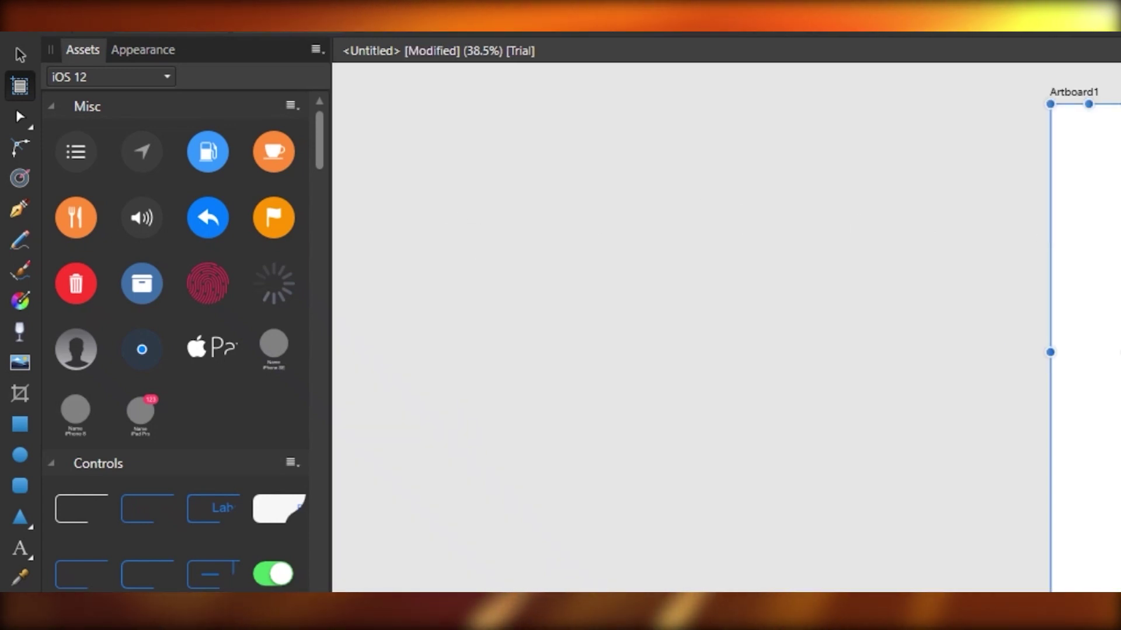
# - Draw two additional artboards beside the first one: a thin horizontal strip and a tall, narrow one
pyautogui.moveTo(1089, 205); pyautogui.dragTo(926, 215)
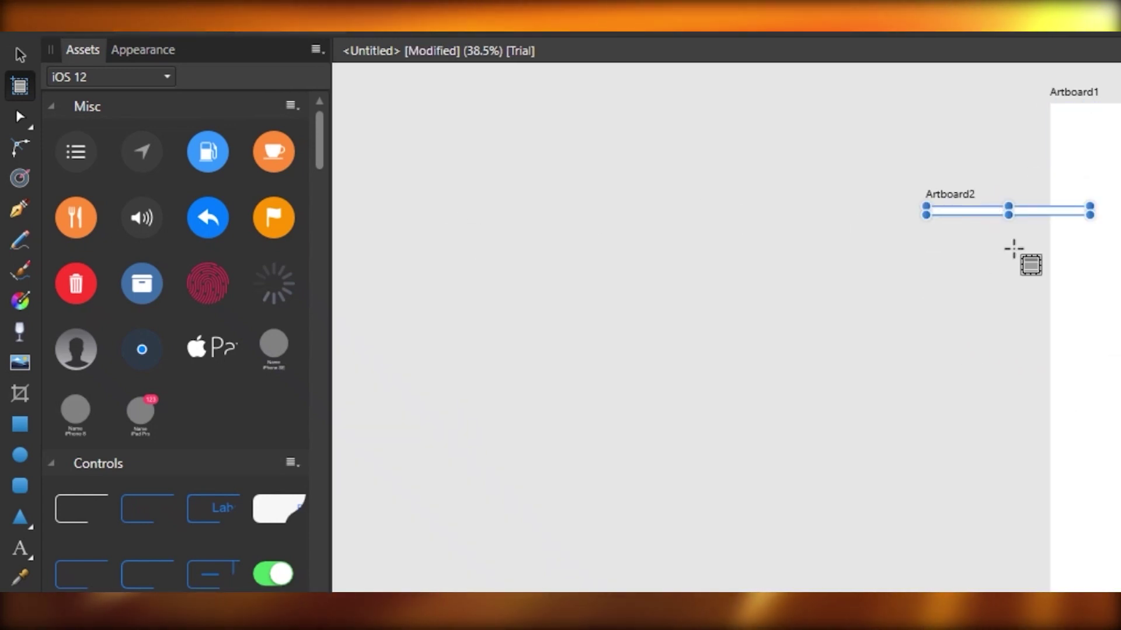
pyautogui.scroll(-2, 644, 134)
pyautogui.moveTo(644, 133); pyautogui.dragTo(798, 589)
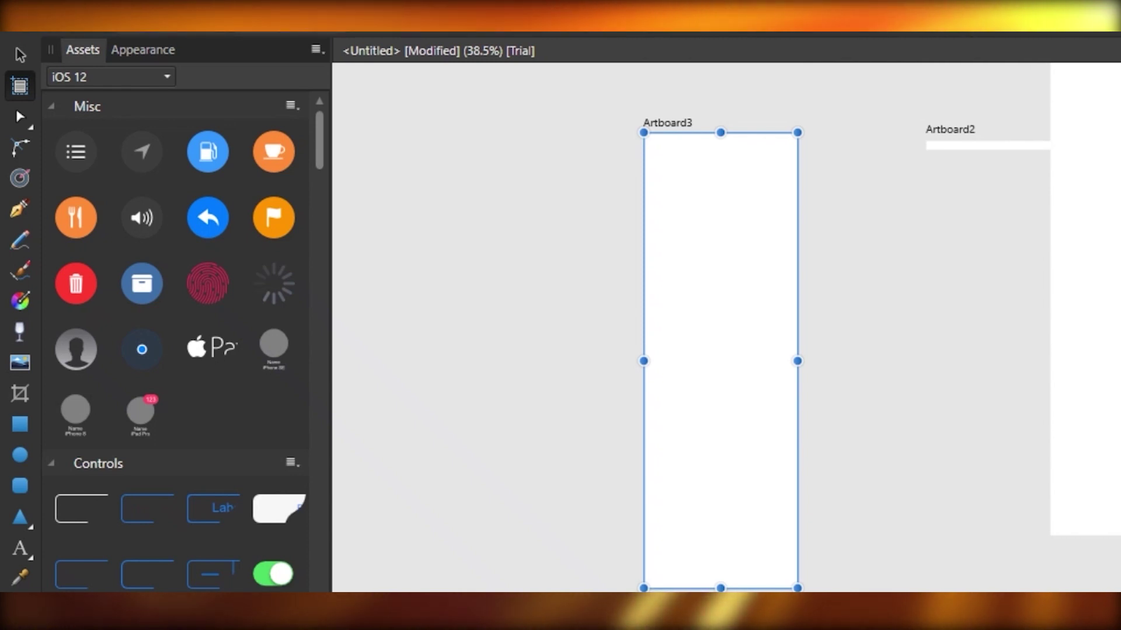
# - Delete all the artboards and draw a single large, nearly square artboard in their place
pyautogui.press('Delete')
pyautogui.press('Delete')
pyautogui.press('Delete')
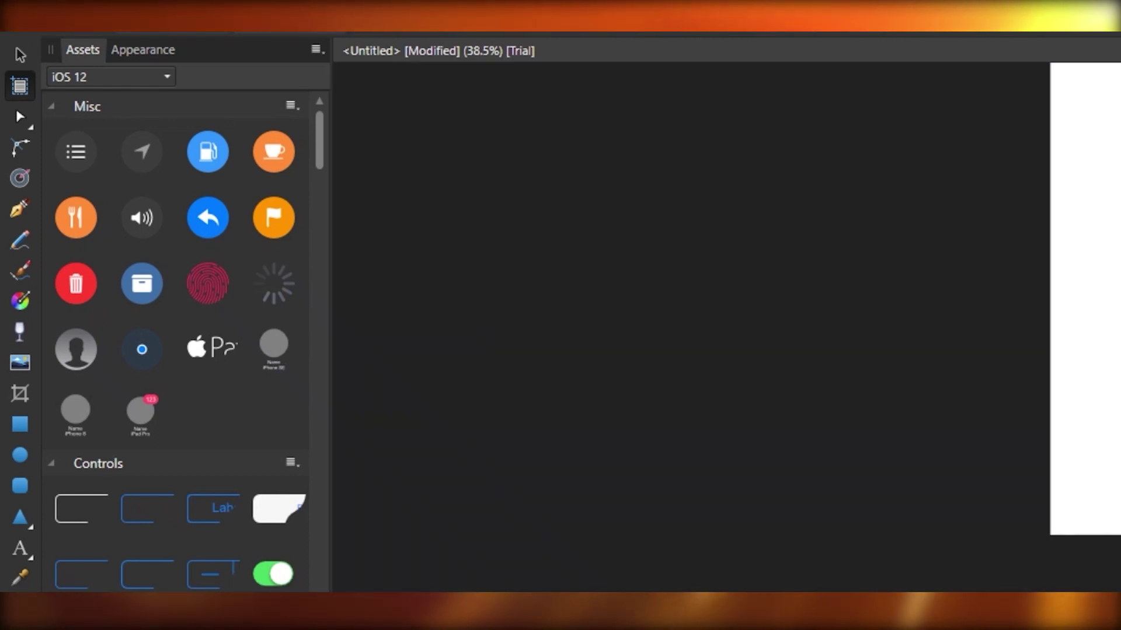
pyautogui.moveTo(925, 85); pyautogui.dragTo(348, 623)
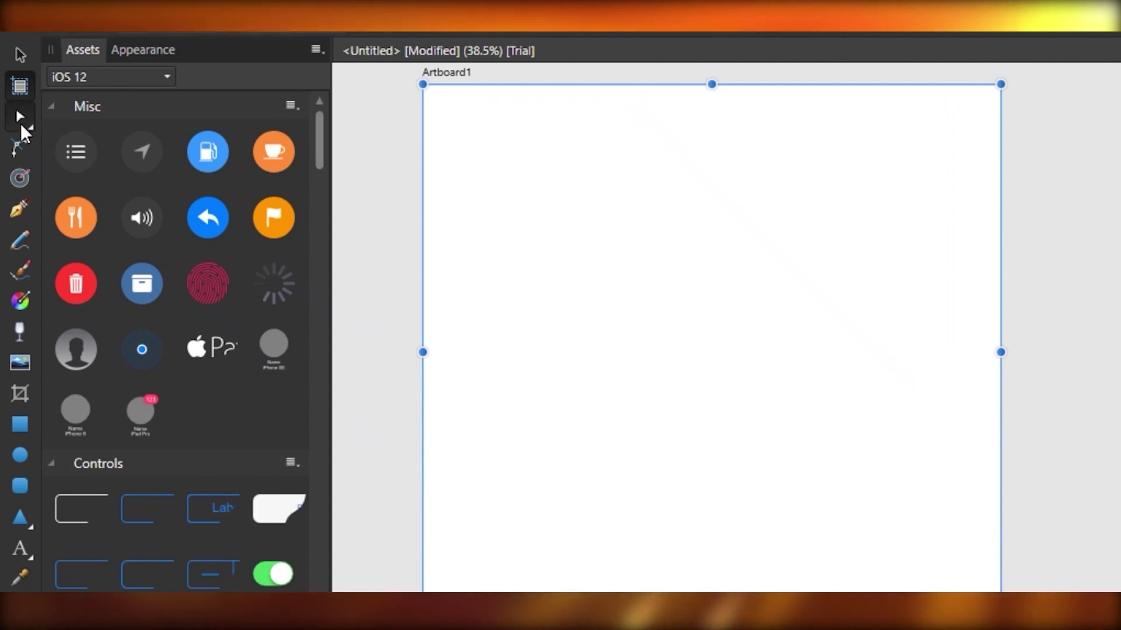
# - Draw a nearly square rectangle in the middle of the artboard and fill it with red
pyautogui.click(18, 119)
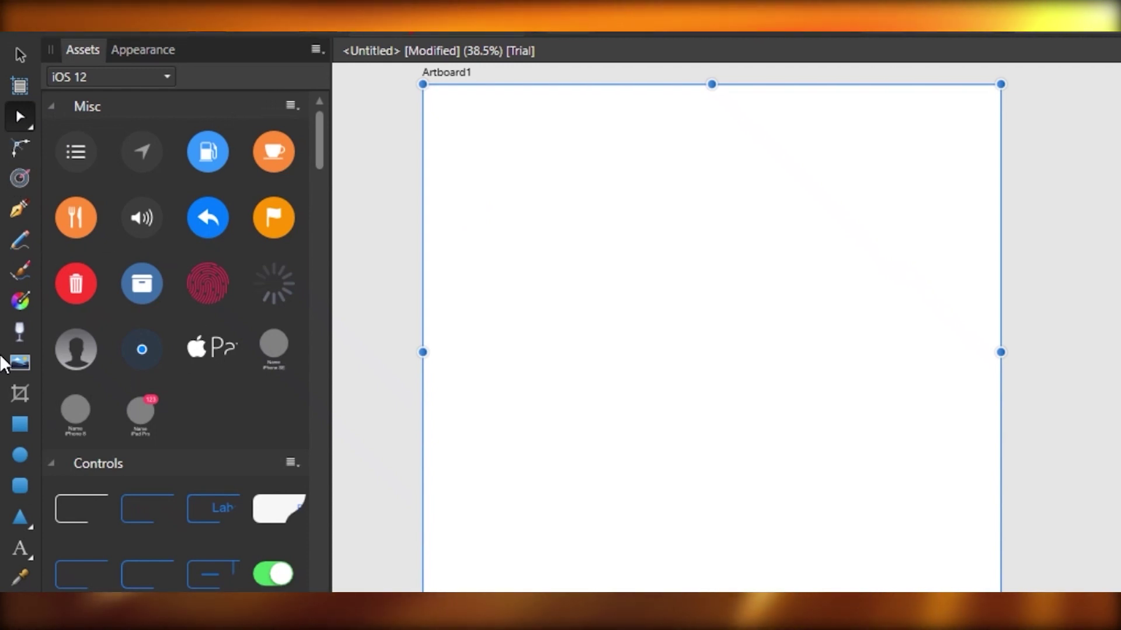
pyautogui.click(16, 423)
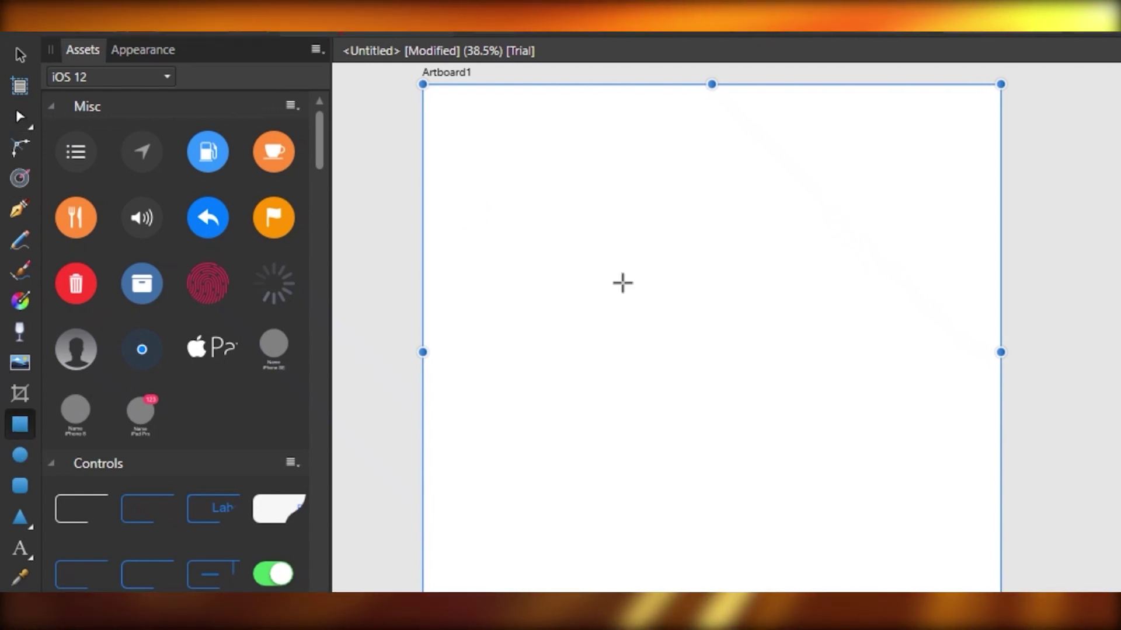
pyautogui.moveTo(590, 256); pyautogui.dragTo(815, 458)
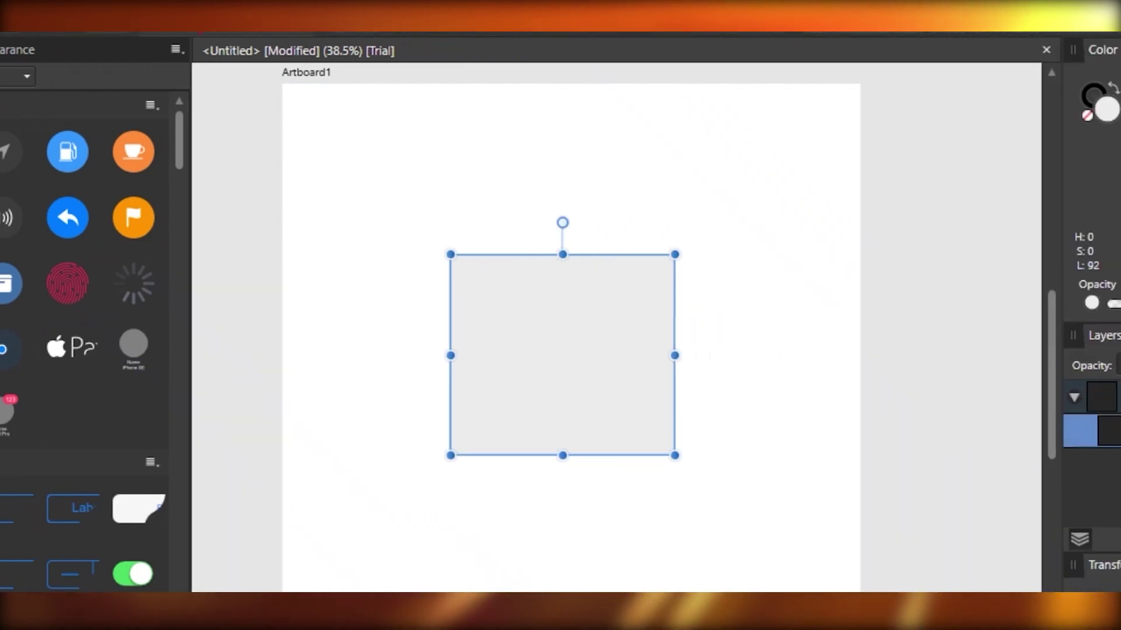
pyautogui.click(1028, 187)
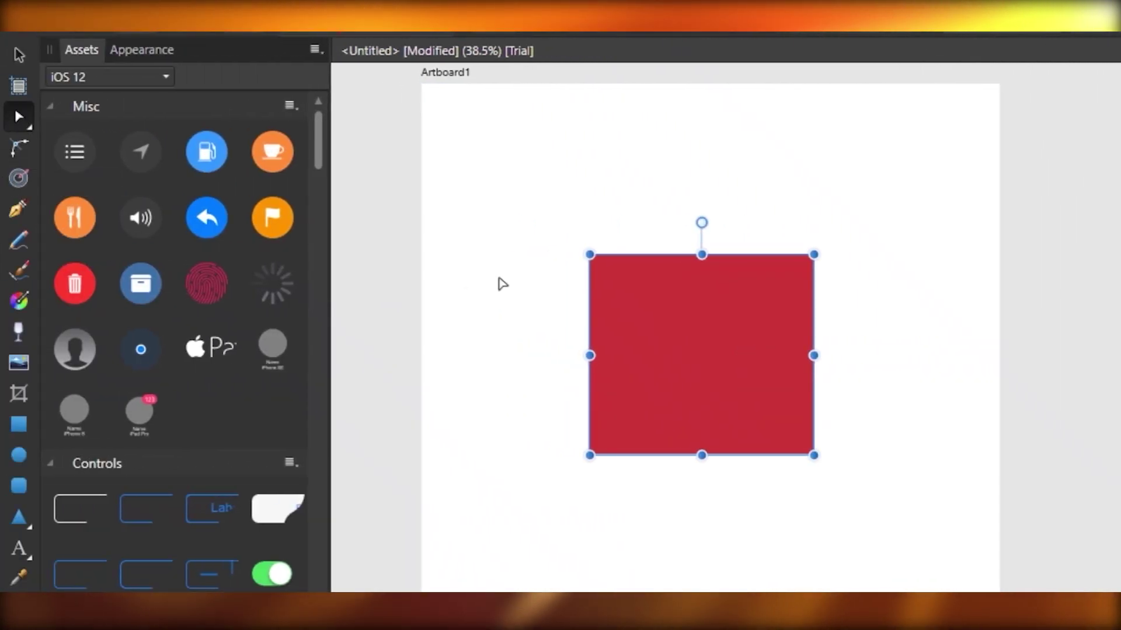
# - Use the Point Transform Tool to move the red rectangle by about -0.625 in X and -0.602 in Y, and rotate it around its centre
pyautogui.click(17, 118)
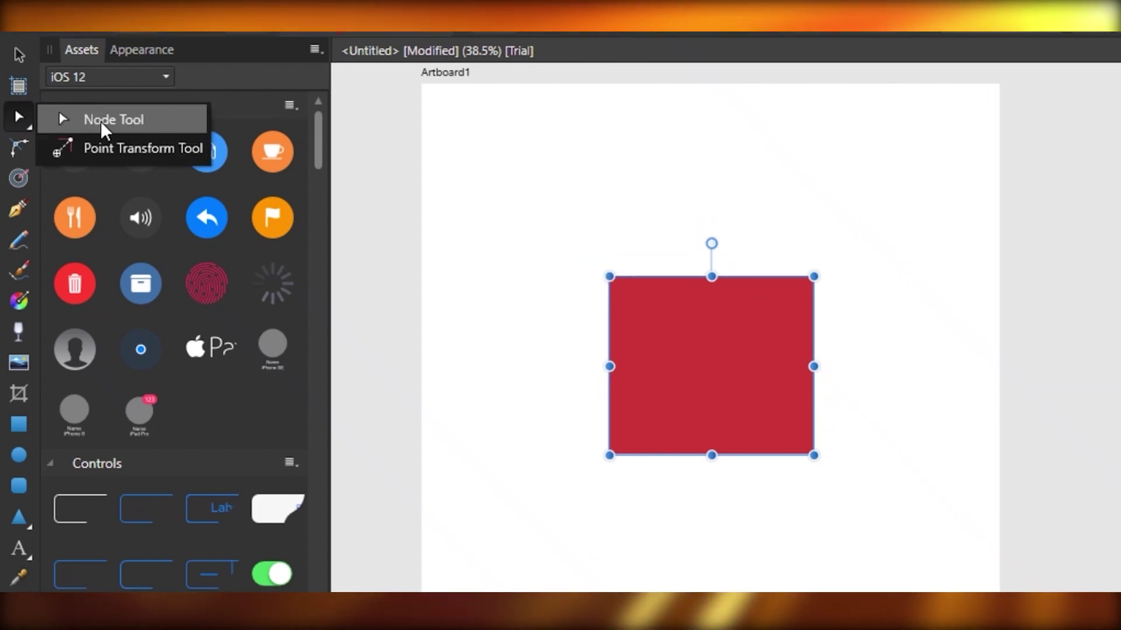
pyautogui.click(78, 148)
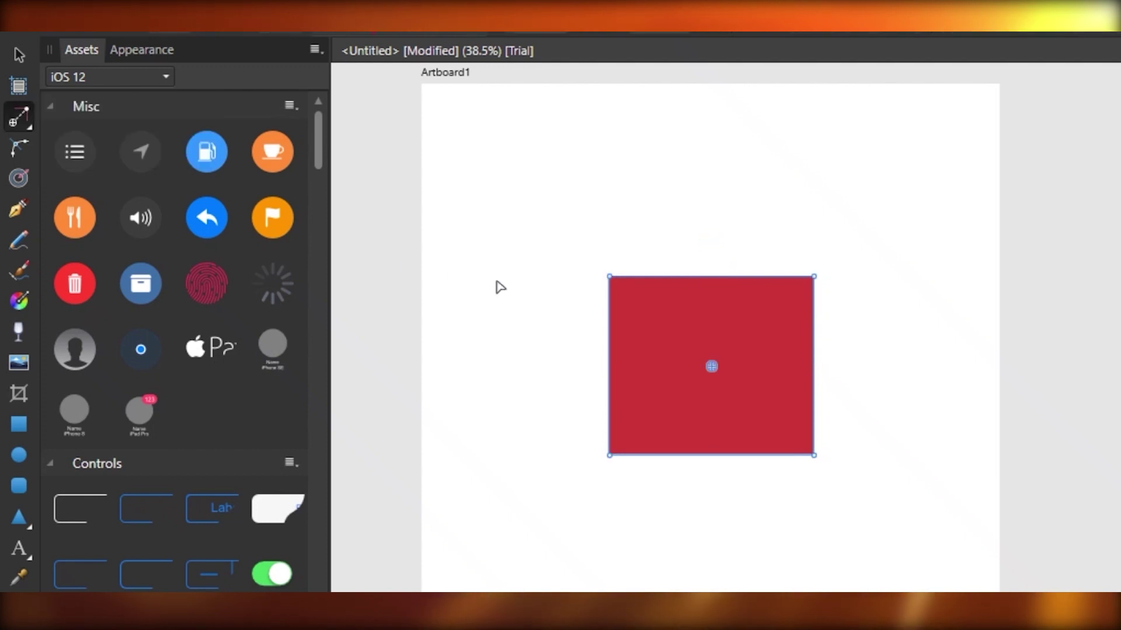
pyautogui.moveTo(740, 361); pyautogui.dragTo(711, 332)
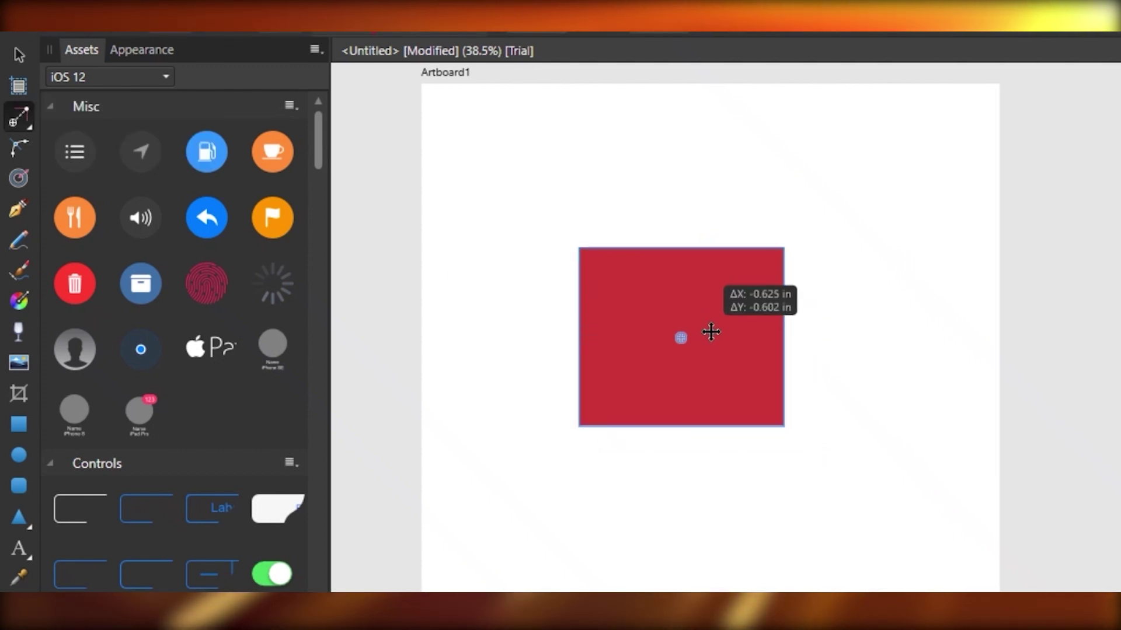
pyautogui.moveTo(578, 249); pyautogui.dragTo(563, 358)
pyautogui.click(583, 251)
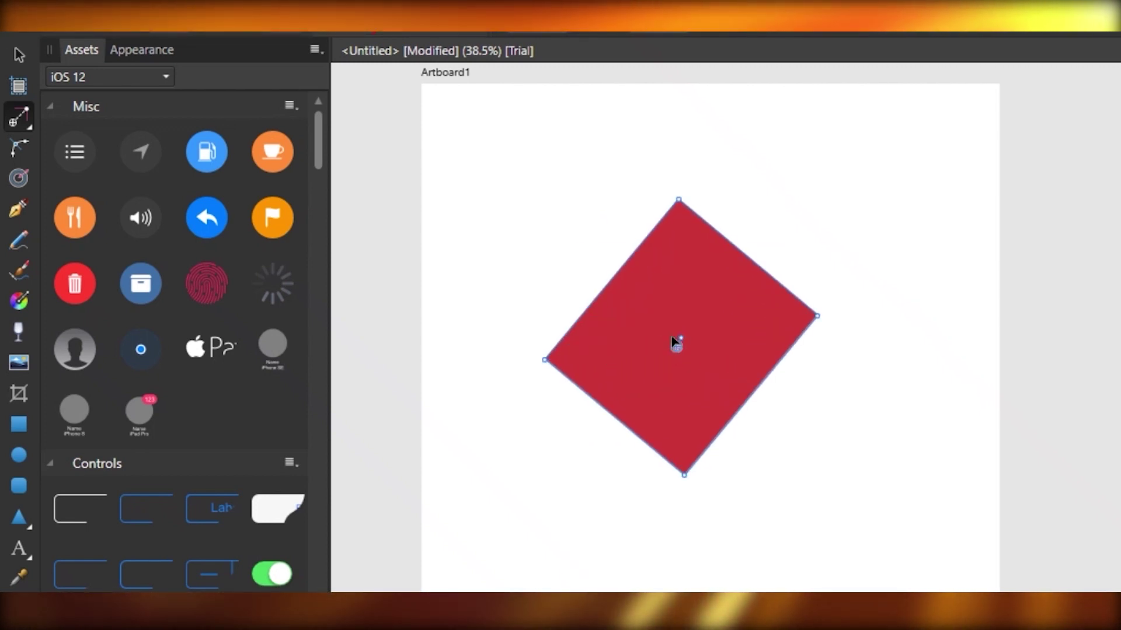
# - Move the transform origin to the red rectangle's leftmost corner, and scale and rotate the rectangle around that corner
pyautogui.moveTo(680, 339); pyautogui.dragTo(620, 362)
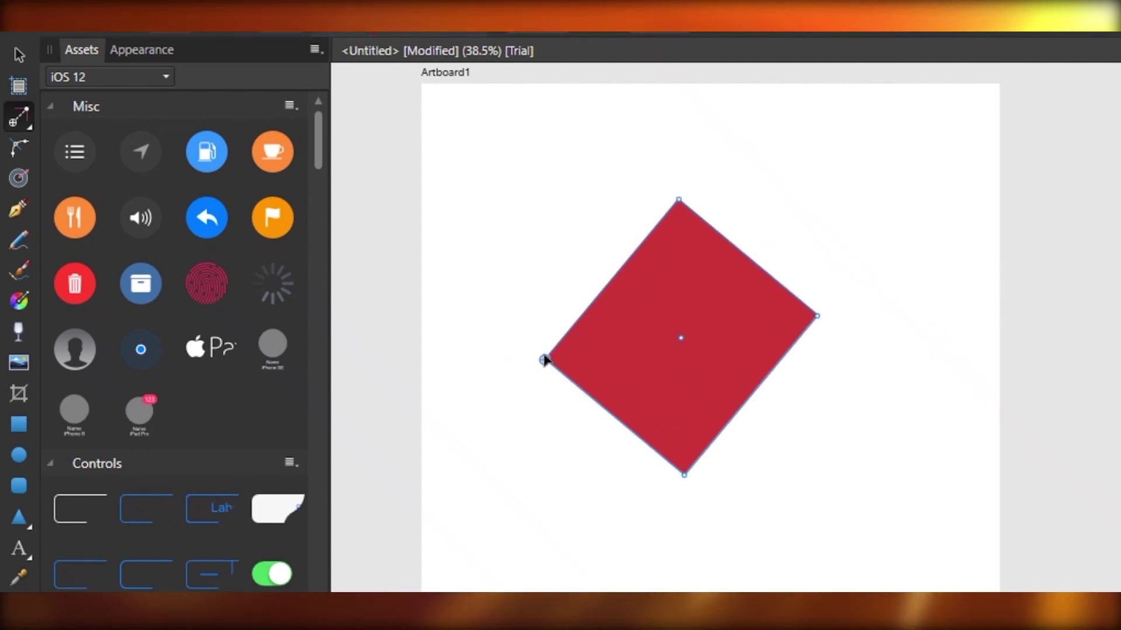
pyautogui.moveTo(531, 411); pyautogui.dragTo(688, 456)
pyautogui.click(35, 127)
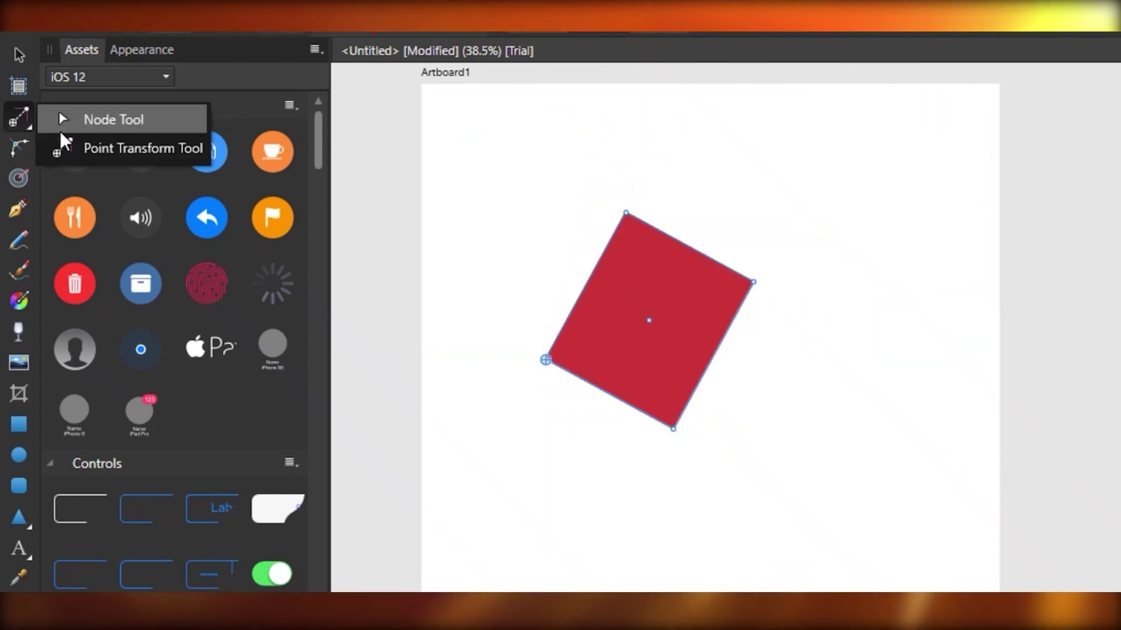
# - Switch to the Node Tool, move the red rectangle toward the artboard's upper right area, and deselect it
pyautogui.press('a')
pyautogui.moveTo(658, 312); pyautogui.dragTo(824, 244)
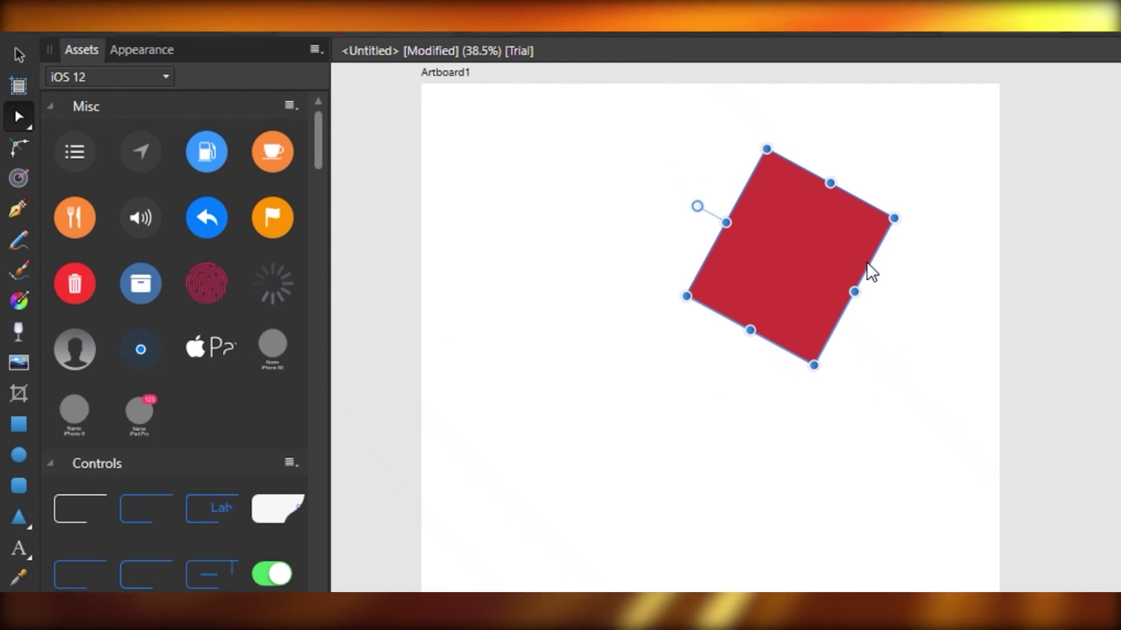
pyautogui.rightClick(748, 263)
pyautogui.click(523, 268)
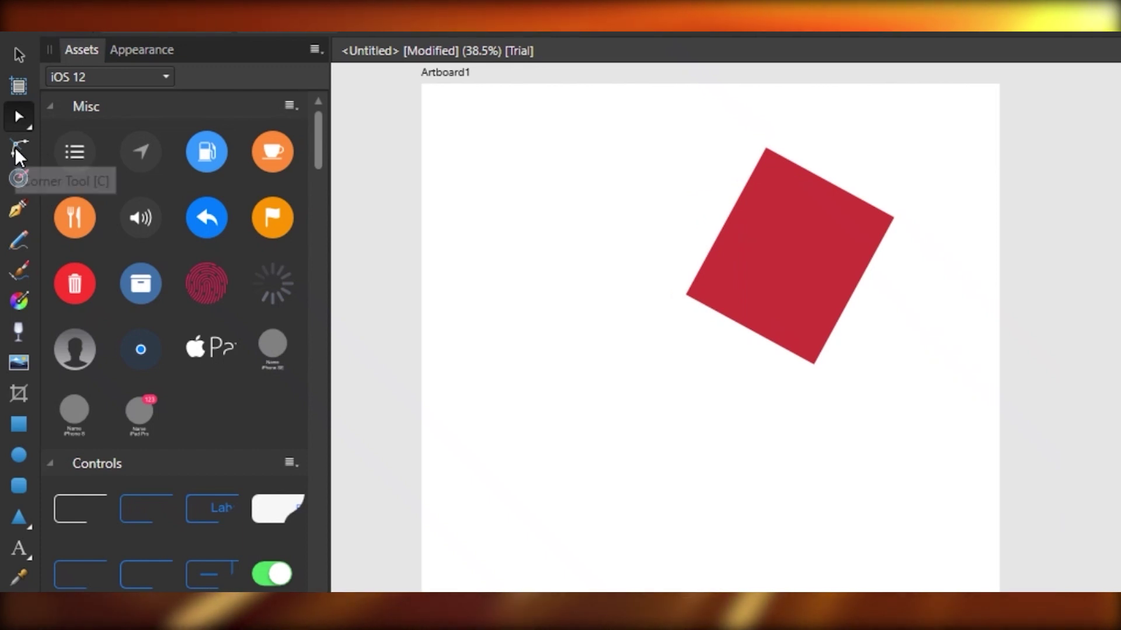
# - Round the red rectangle's topmost corner with the Corner Tool and move the rectangle lower on the artboard
pyautogui.click(16, 148)
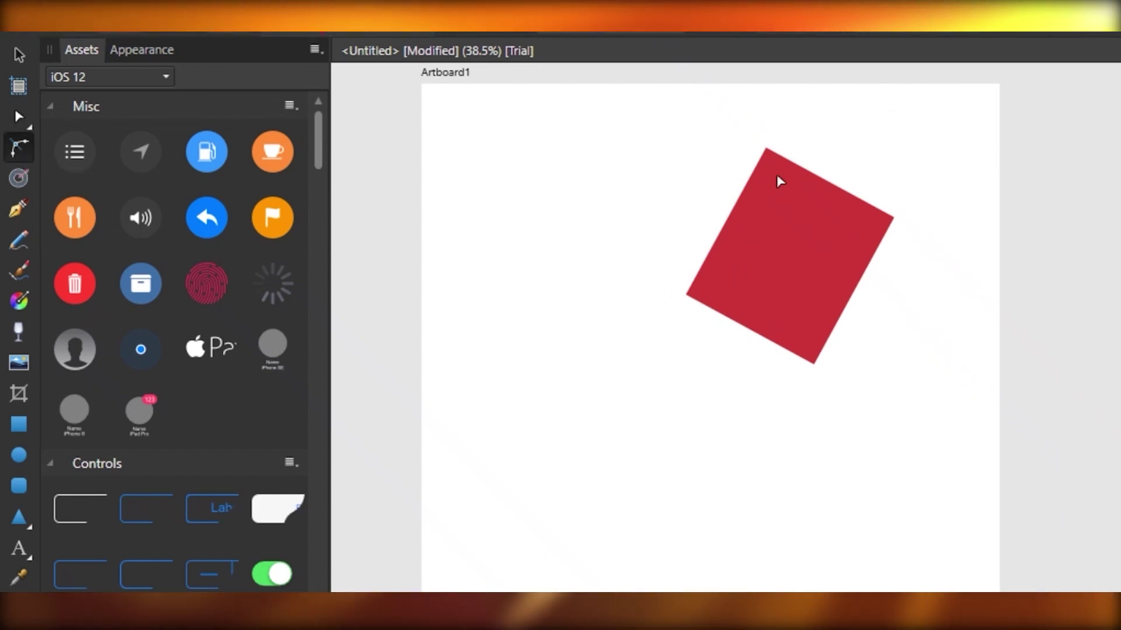
pyautogui.click(768, 153)
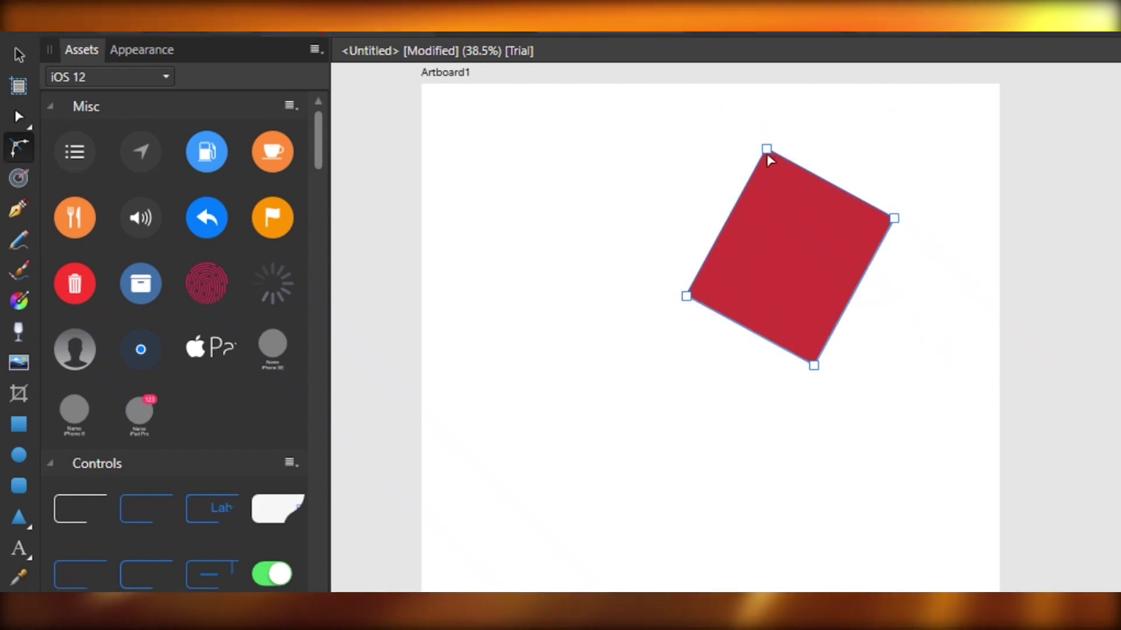
pyautogui.moveTo(763, 165); pyautogui.dragTo(764, 185)
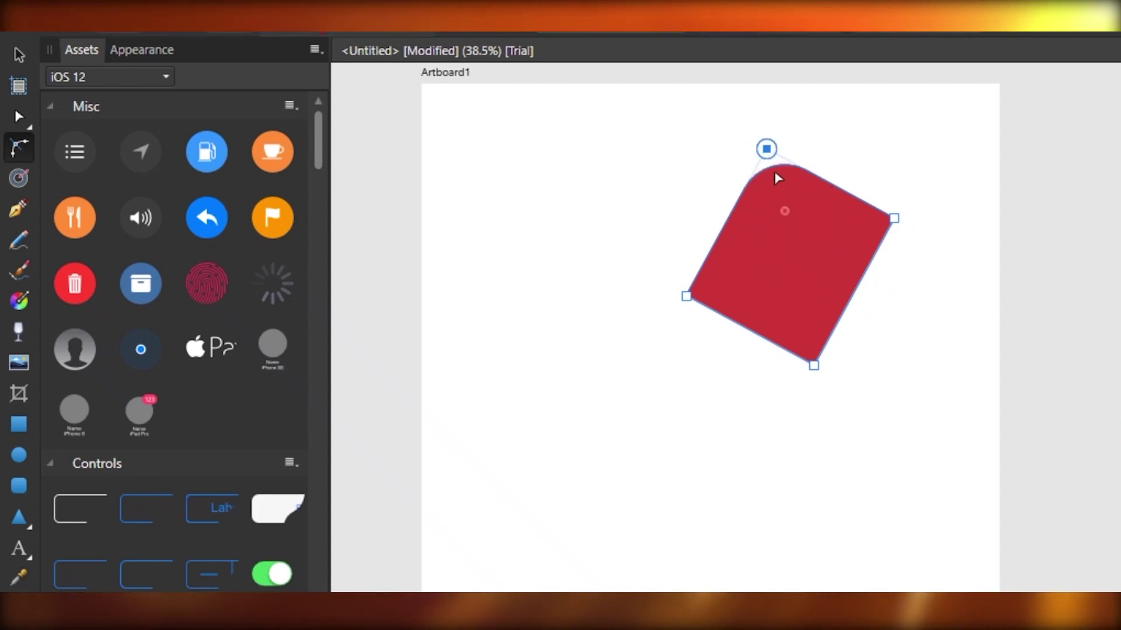
pyautogui.rightClick(775, 173)
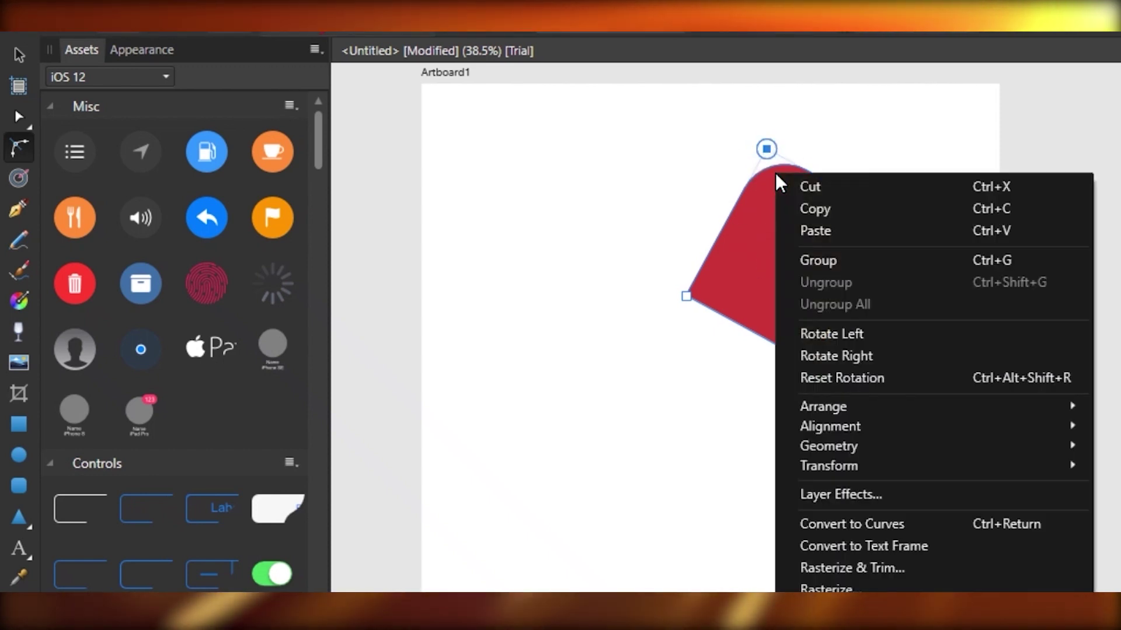
pyautogui.click(770, 167)
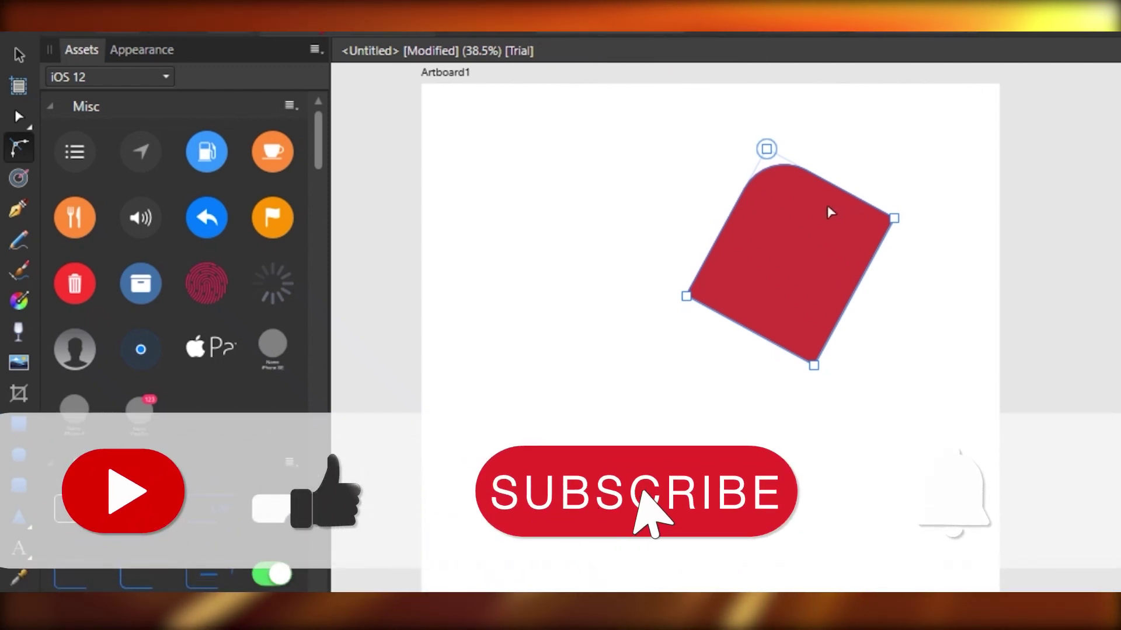
pyautogui.click(20, 55)
pyautogui.moveTo(795, 242); pyautogui.dragTo(768, 373)
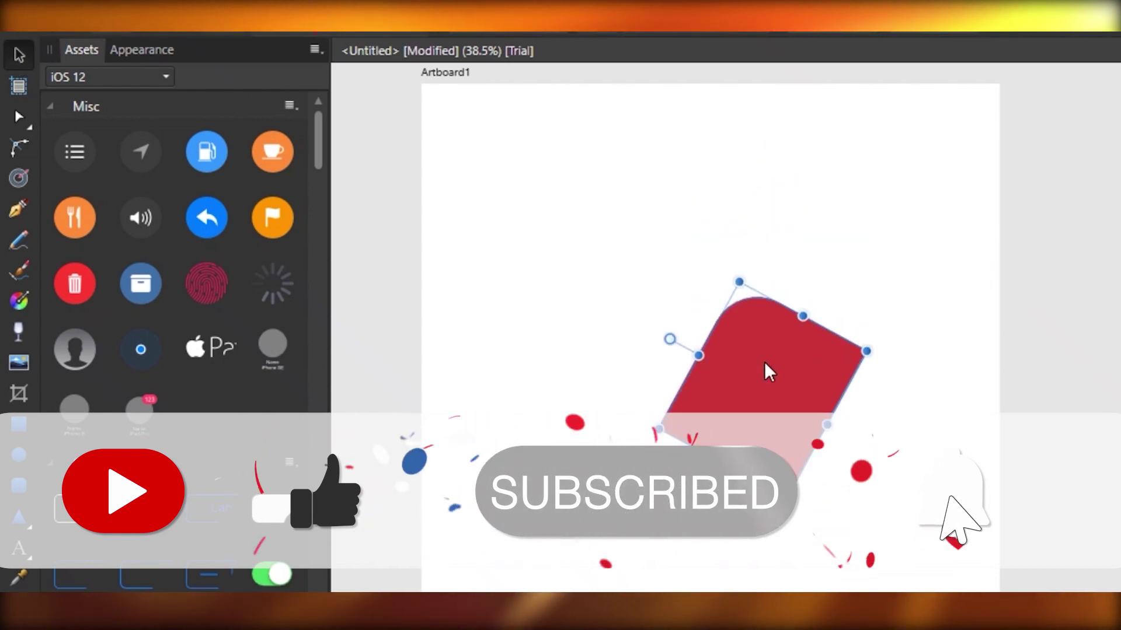
# - Try concave and straight shapes on the rectangle's topmost corner, settle on a square cutout, and enlarge that cutout
pyautogui.click(17, 140)
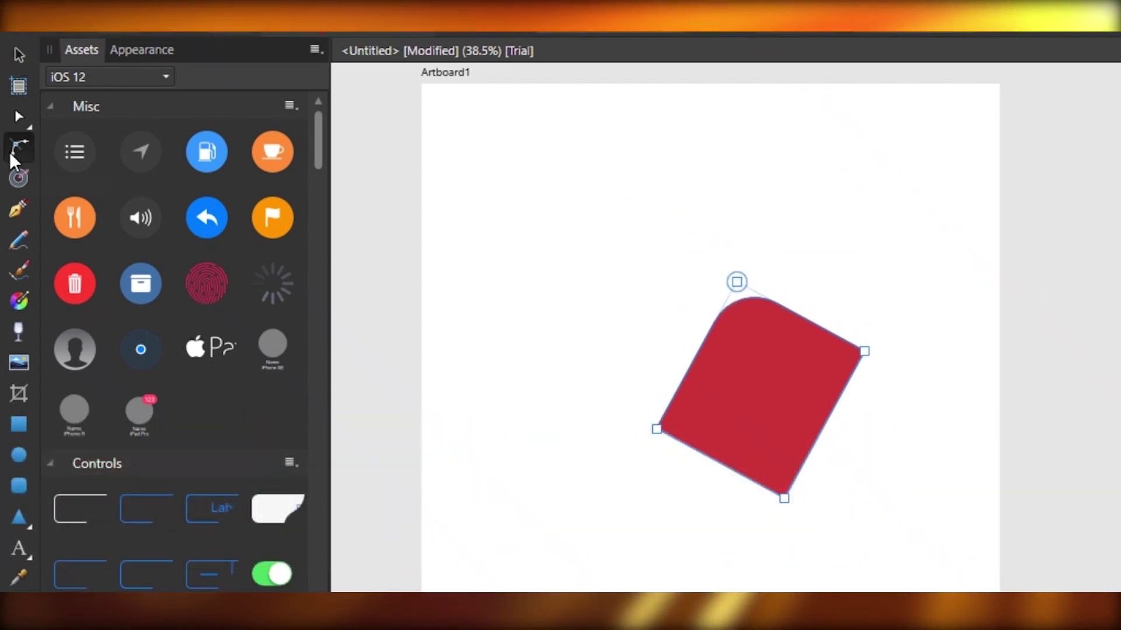
pyautogui.click(297, 34)
pyautogui.click(300, 34)
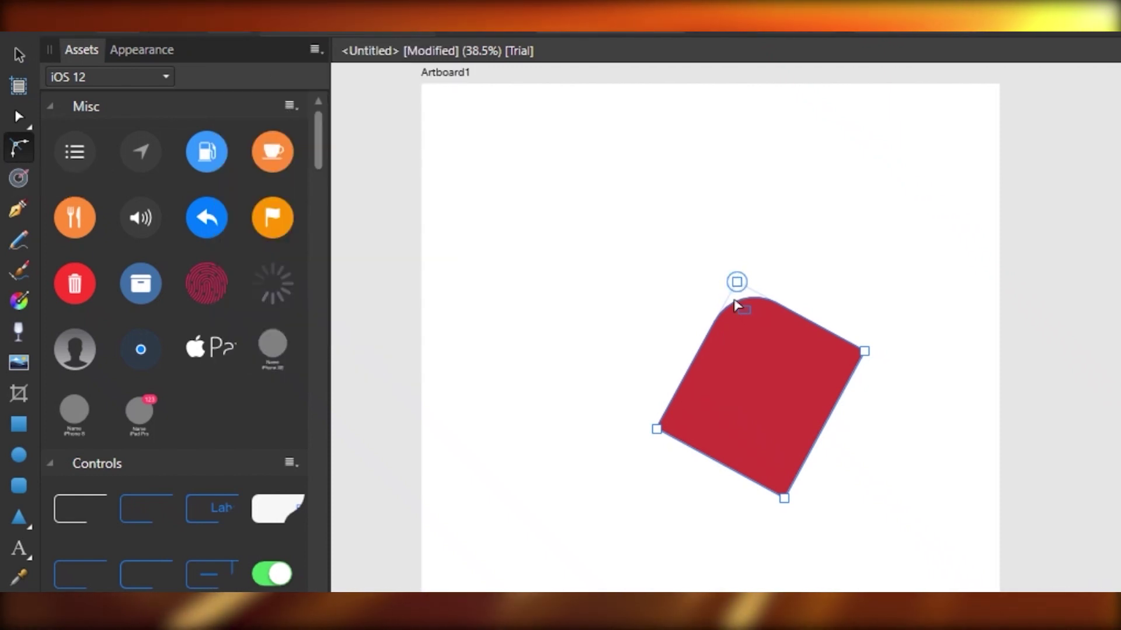
pyautogui.moveTo(736, 282); pyautogui.dragTo(751, 333)
pyautogui.click(634, 32)
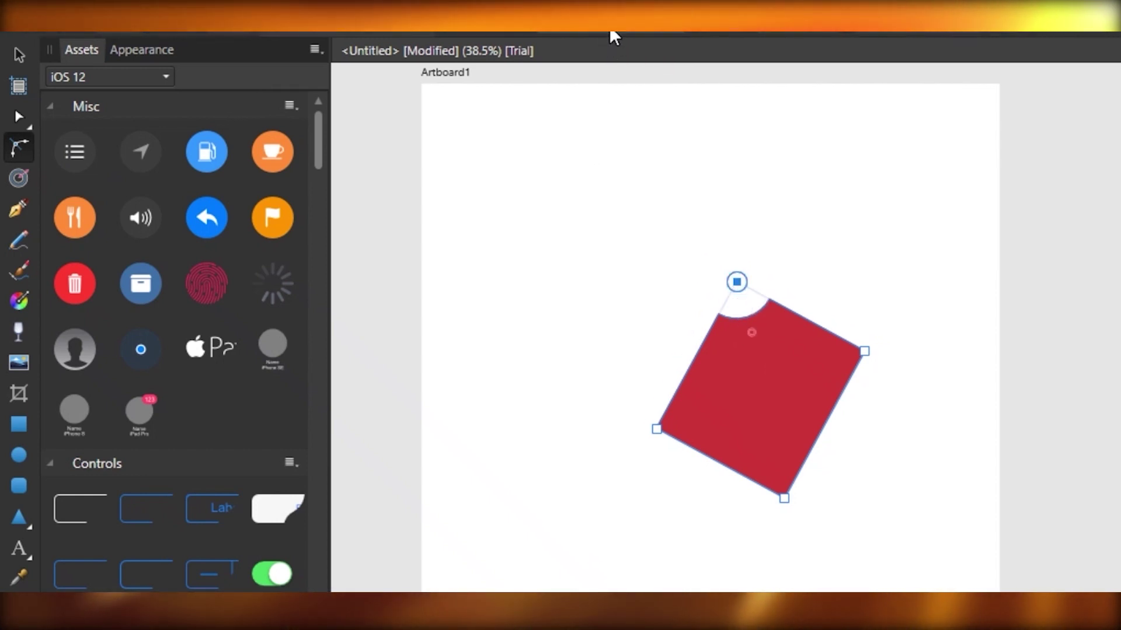
pyautogui.click(635, 32)
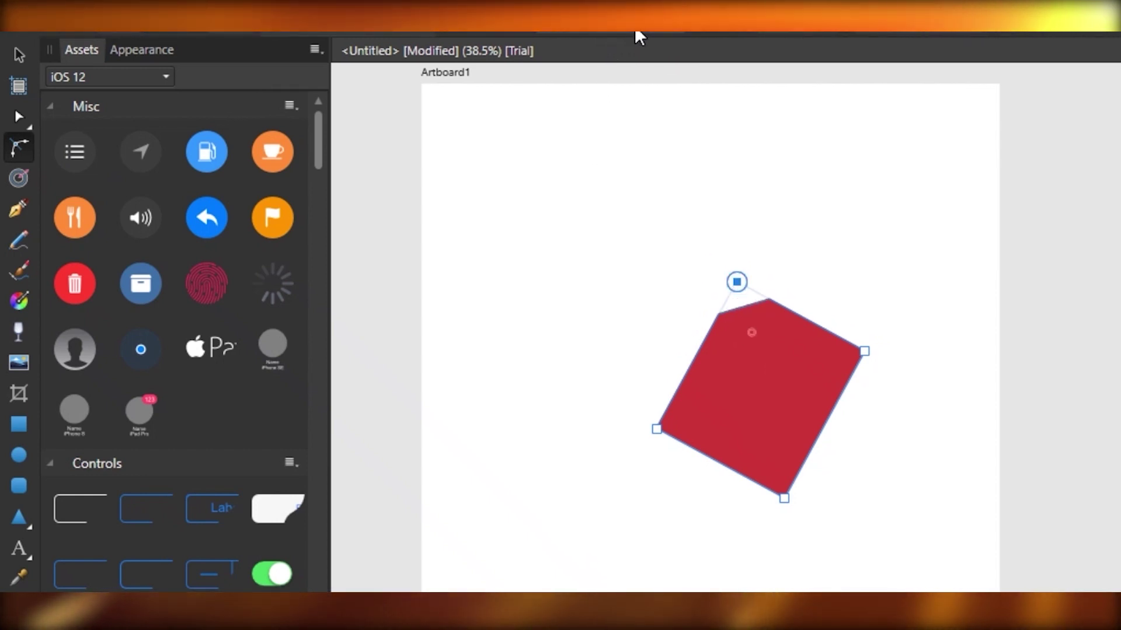
pyautogui.click(671, 29)
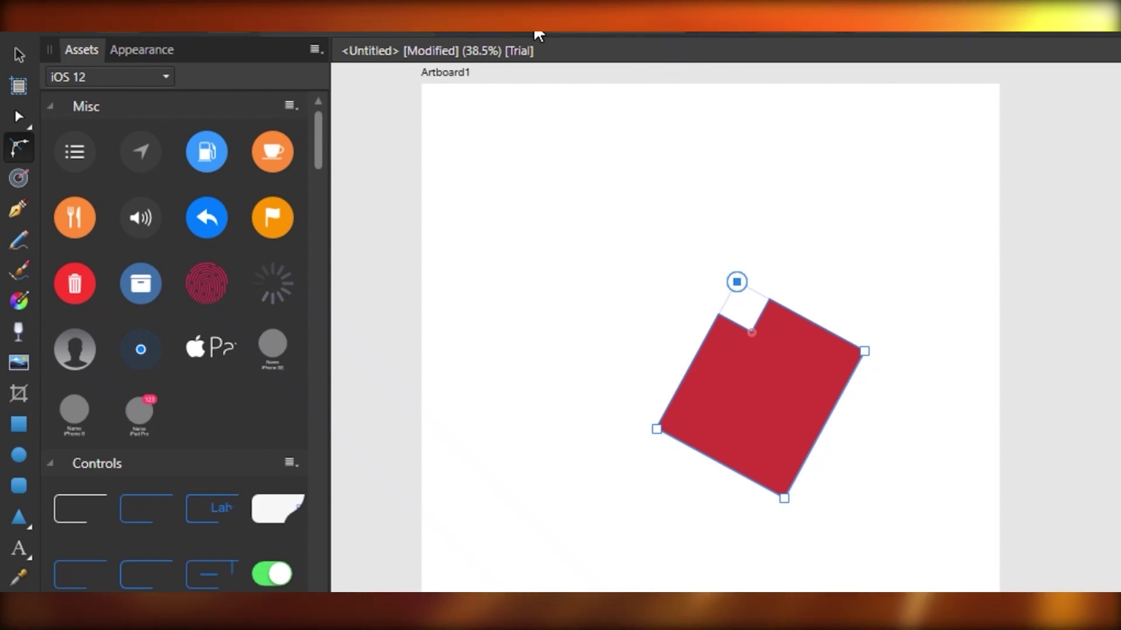
pyautogui.moveTo(751, 331); pyautogui.dragTo(778, 363)
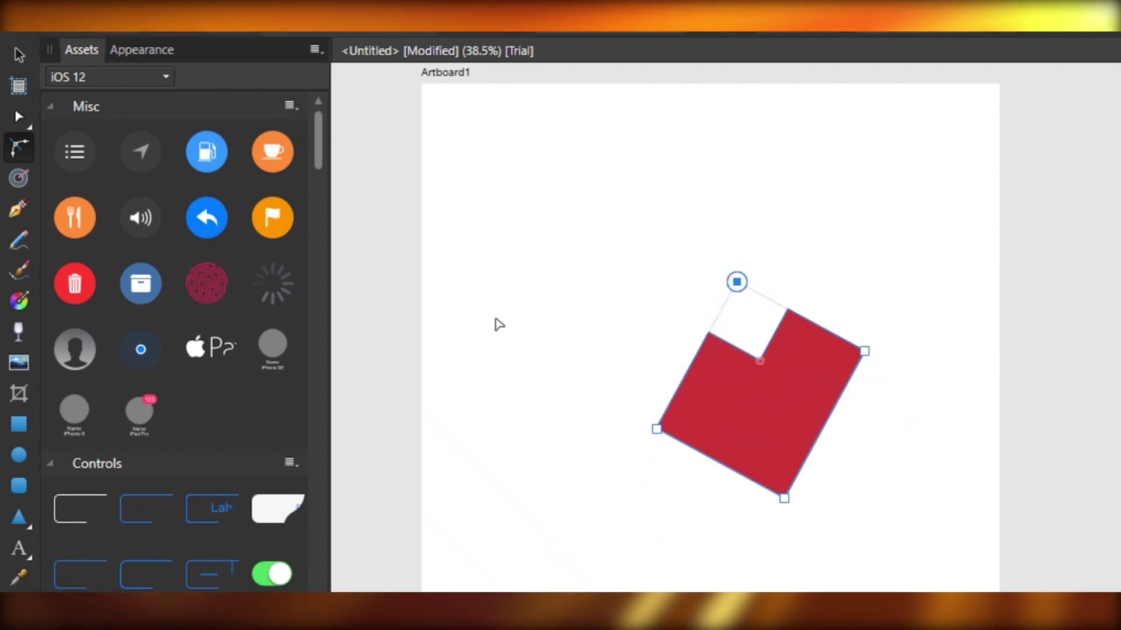
pyautogui.click(896, 247)
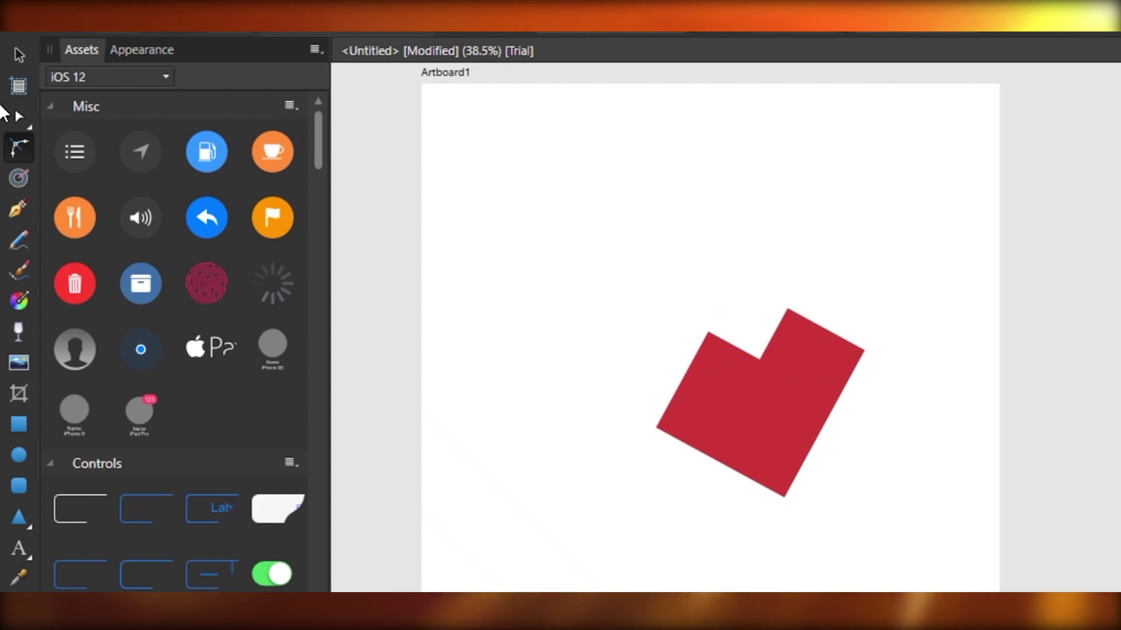
# - Try the Contour Tool on the notched red rectangle
pyautogui.click(13, 180)
pyautogui.moveTo(822, 335); pyautogui.dragTo(725, 468)
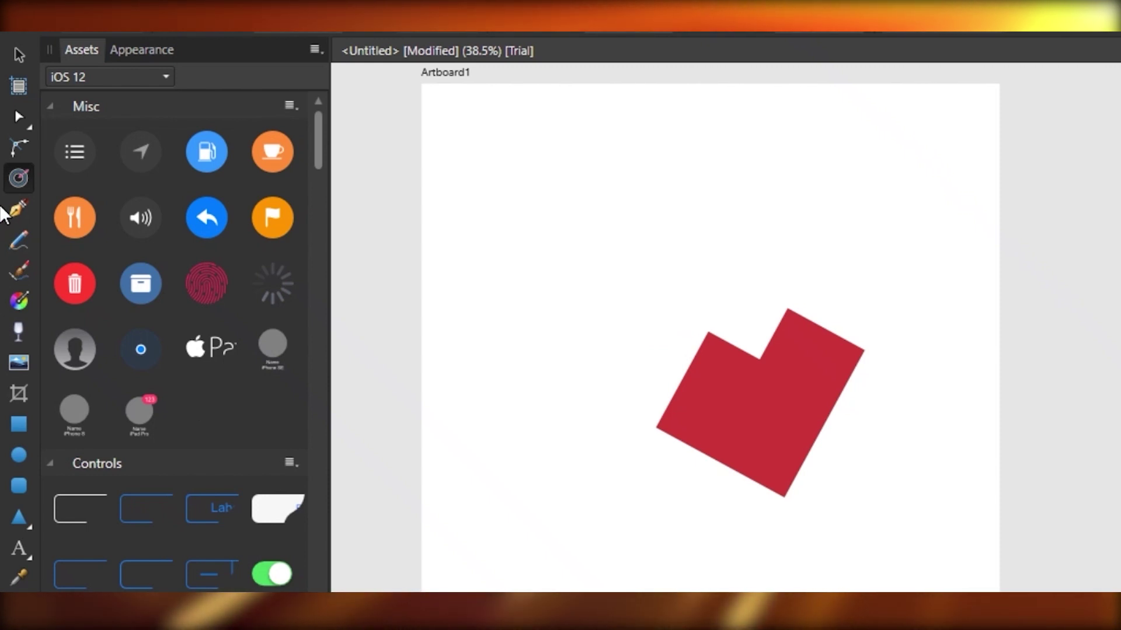
# - Draw a looping curved path with several nodes above the red shape using the Pen Tool, adjusting its final handles
pyautogui.click(20, 210)
pyautogui.moveTo(630, 220); pyautogui.dragTo(698, 300)
pyautogui.moveTo(689, 221); pyautogui.dragTo(655, 227)
pyautogui.moveTo(752, 223); pyautogui.dragTo(762, 146)
pyautogui.moveTo(804, 191); pyautogui.dragTo(936, 231)
pyautogui.moveTo(852, 229); pyautogui.dragTo(855, 244)
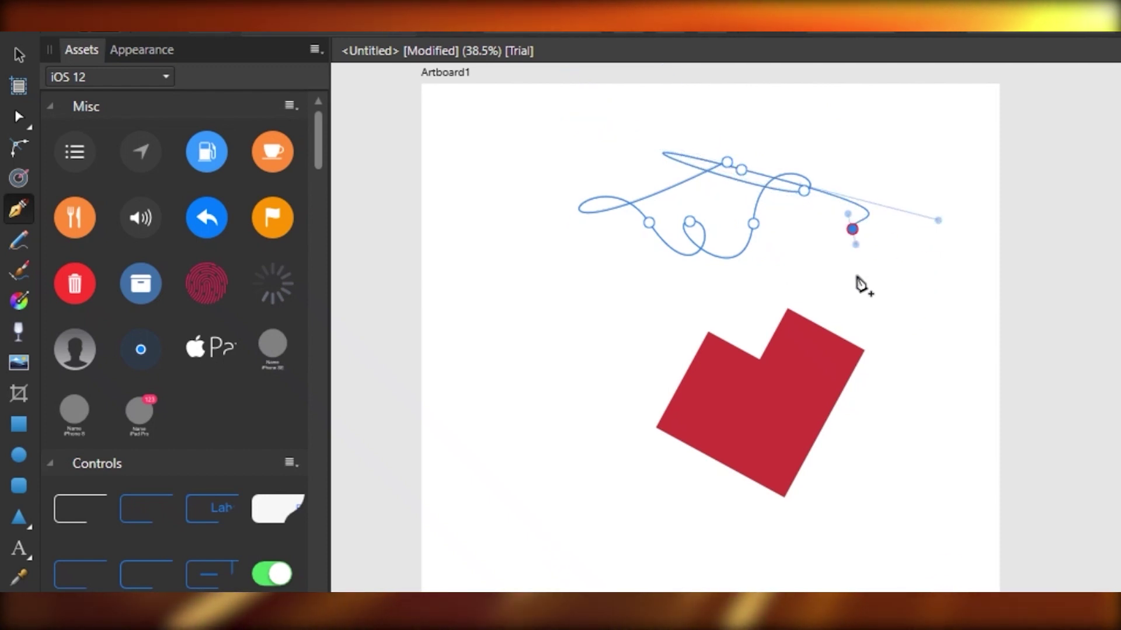
pyautogui.moveTo(824, 187); pyautogui.dragTo(922, 184)
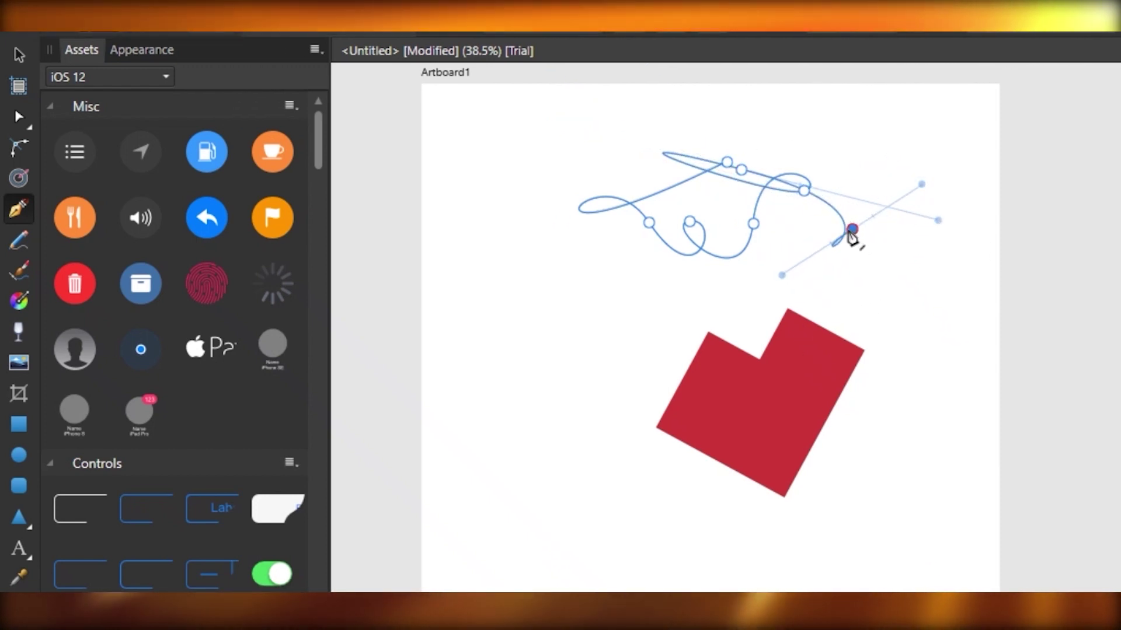
pyautogui.moveTo(852, 229); pyautogui.dragTo(822, 239)
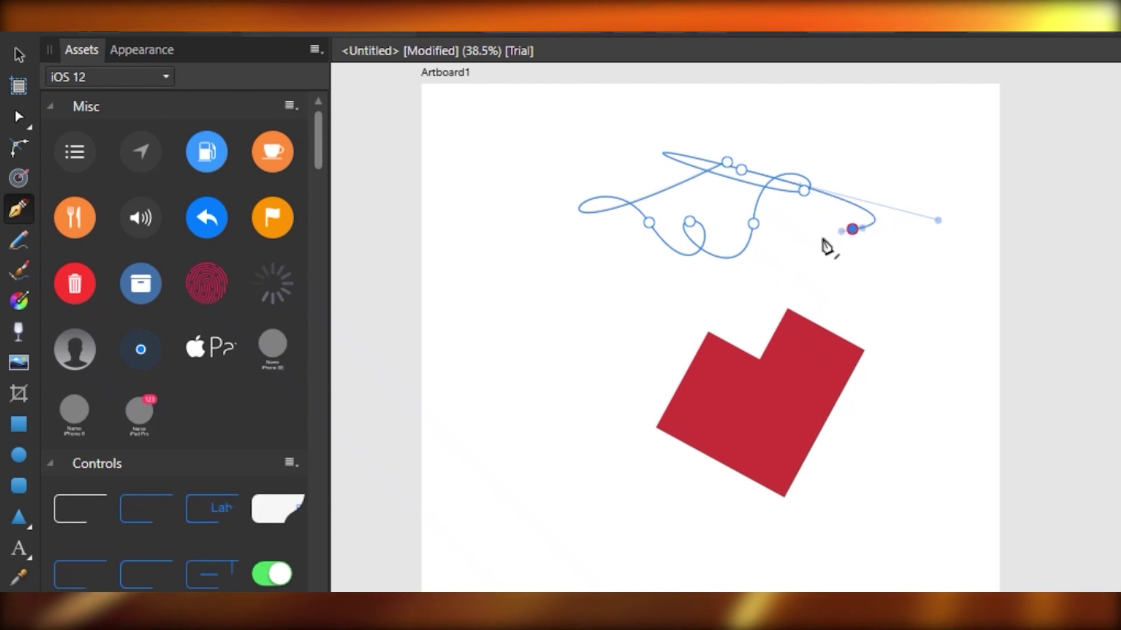
pyautogui.click(804, 190)
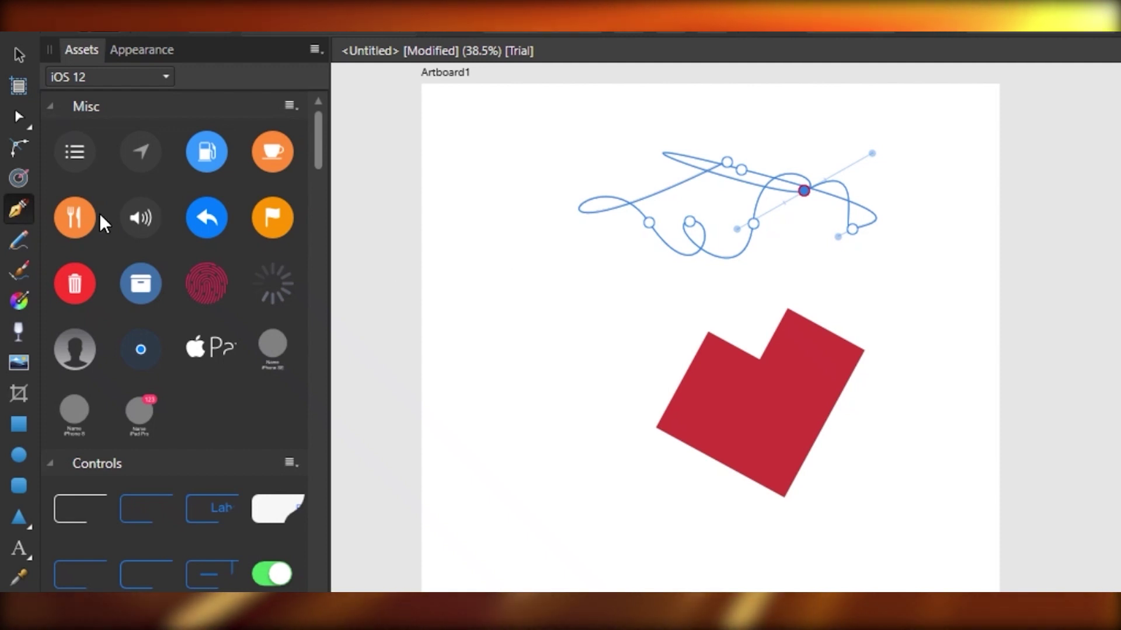
# - Draw two freehand lines with the Pencil Tool, one above the red shape and one sweeping across it
pyautogui.click(19, 240)
pyautogui.moveTo(580, 285); pyautogui.dragTo(908, 186)
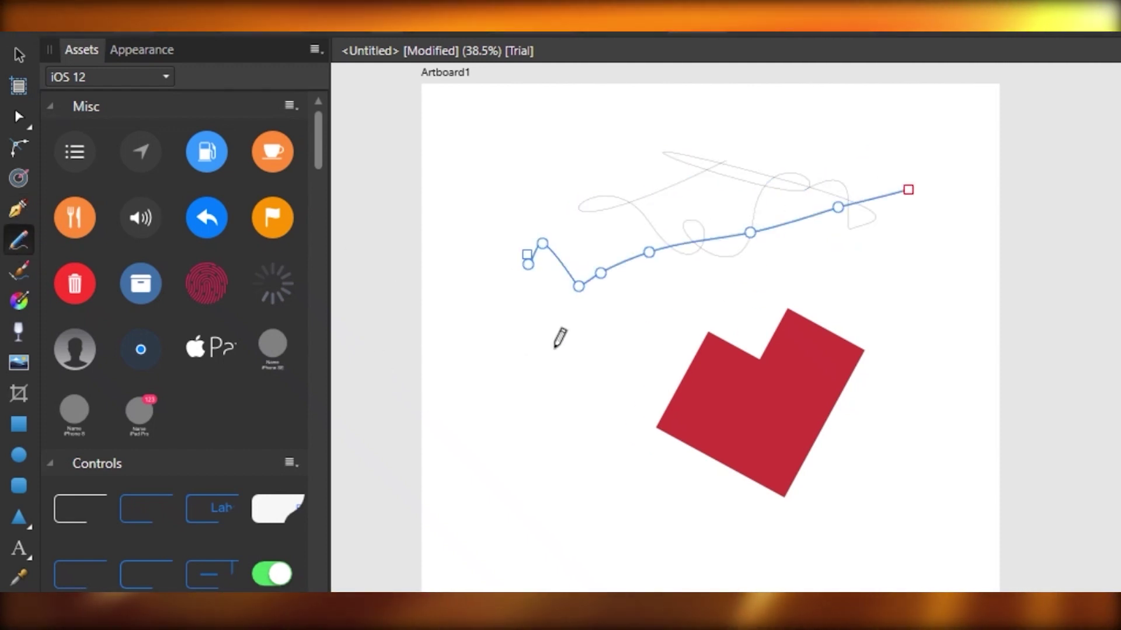
pyautogui.moveTo(555, 349)
pyautogui.mouseDown()
pyautogui.moveTo(636, 397)
pyautogui.moveTo(883, 368)
pyautogui.moveTo(995, 213)
pyautogui.mouseUp()
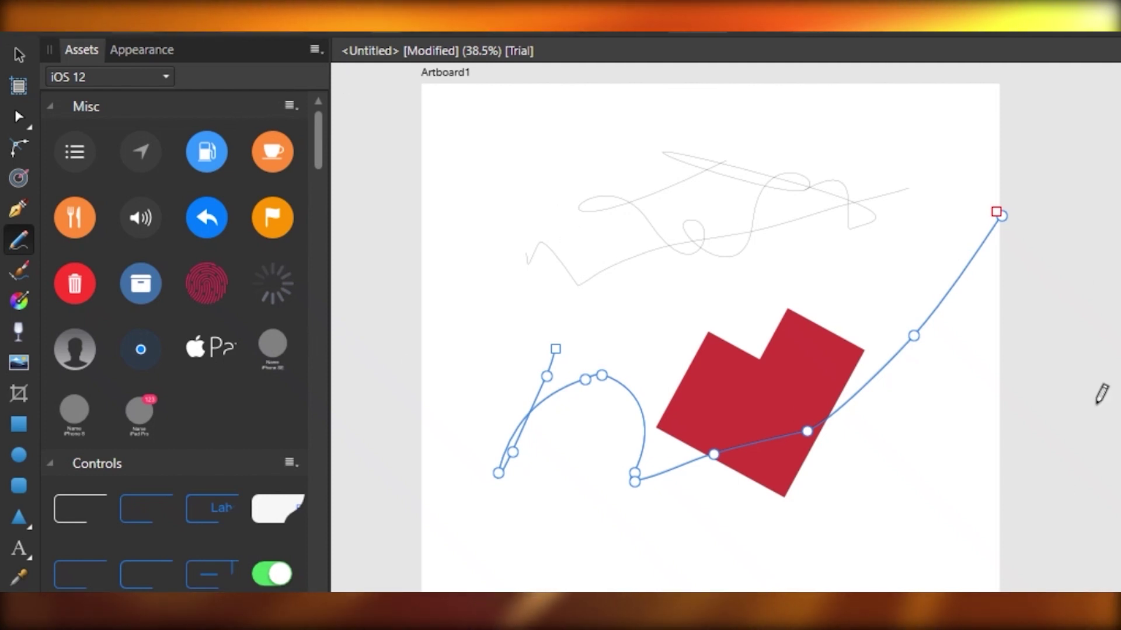
# - Paint four long black strokes and two curved purple strokes across the artboard with the Vector Brush Tool
pyautogui.click(21, 268)
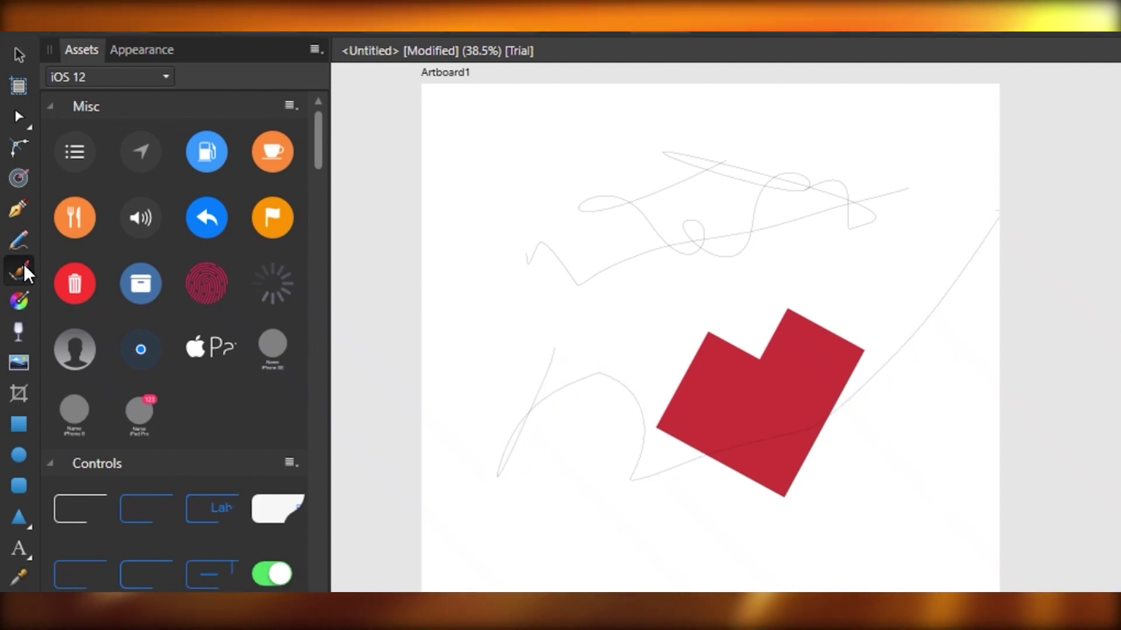
pyautogui.moveTo(644, 219); pyautogui.dragTo(683, 215)
pyautogui.moveTo(432, 253); pyautogui.dragTo(827, 217)
pyautogui.moveTo(689, 253)
pyautogui.mouseDown()
pyautogui.moveTo(975, 238)
pyautogui.moveTo(999, 223)
pyautogui.mouseUp()
pyautogui.moveTo(684, 305); pyautogui.dragTo(941, 360)
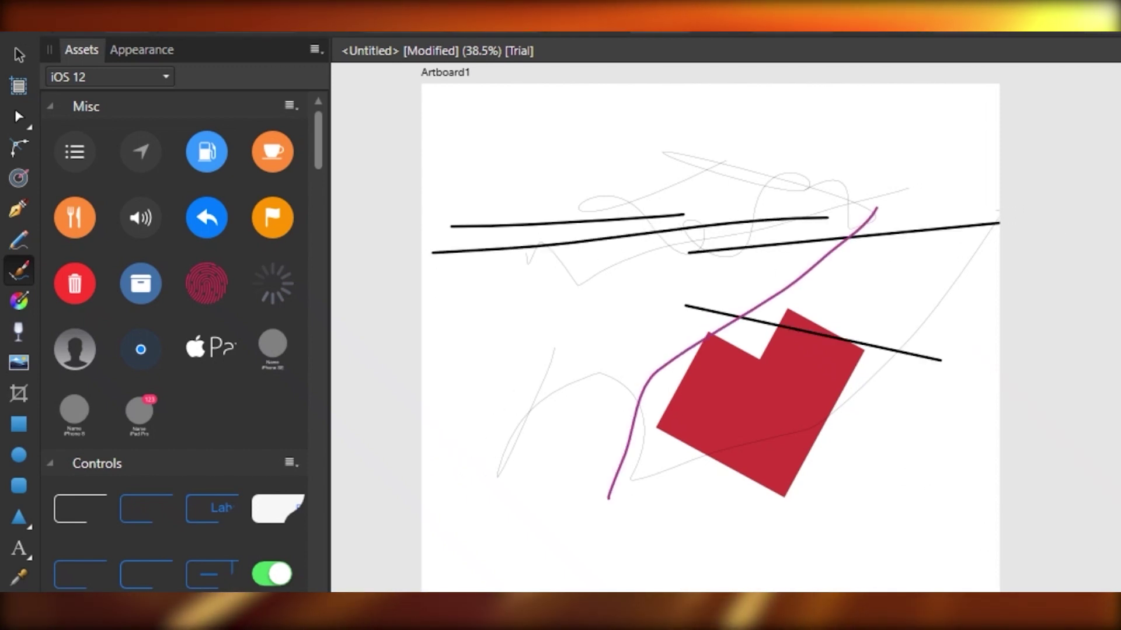
pyautogui.moveTo(911, 268); pyautogui.dragTo(722, 229)
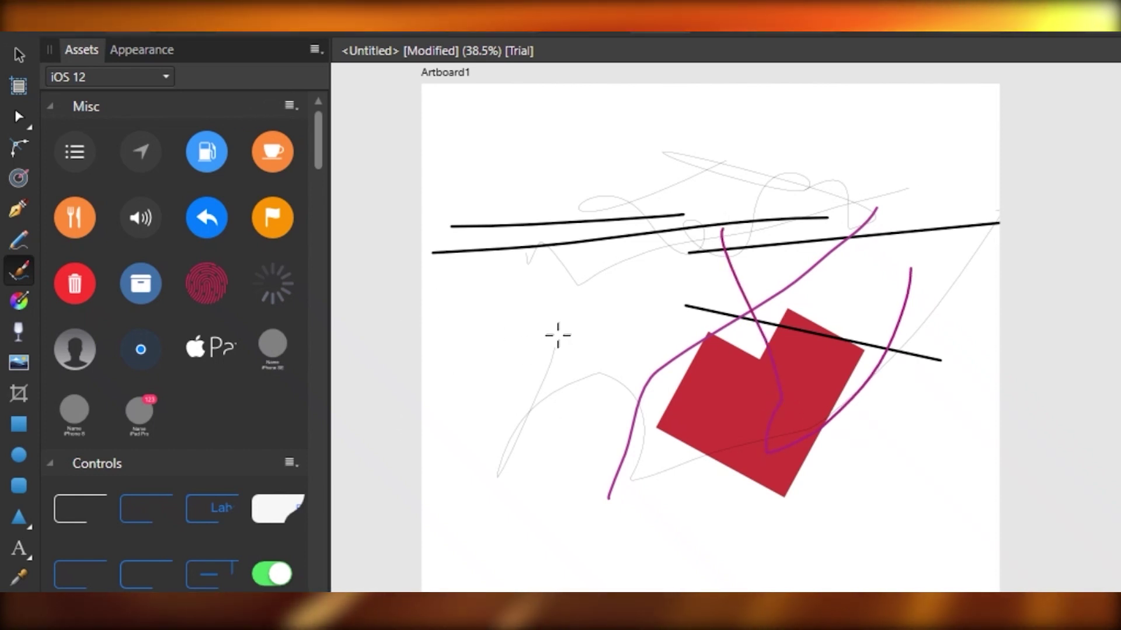
# - Apply a grey-to-white gradient inside the last purple curve with the Fill Tool and adjust its position
pyautogui.click(29, 301)
pyautogui.moveTo(695, 214); pyautogui.dragTo(559, 319)
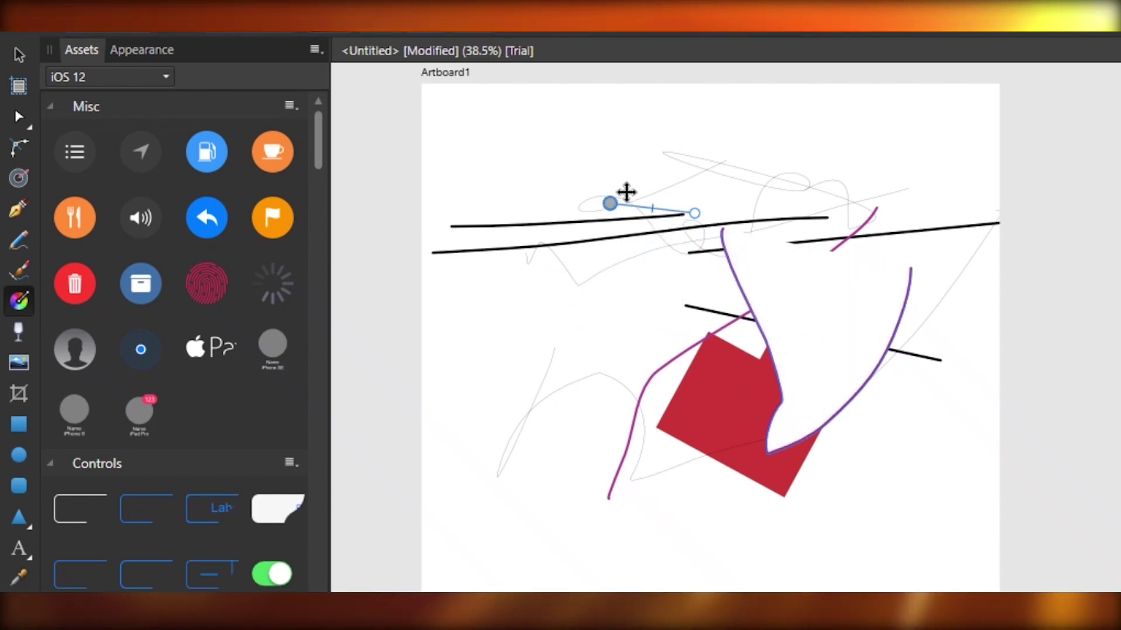
pyautogui.moveTo(627, 191); pyautogui.dragTo(795, 183)
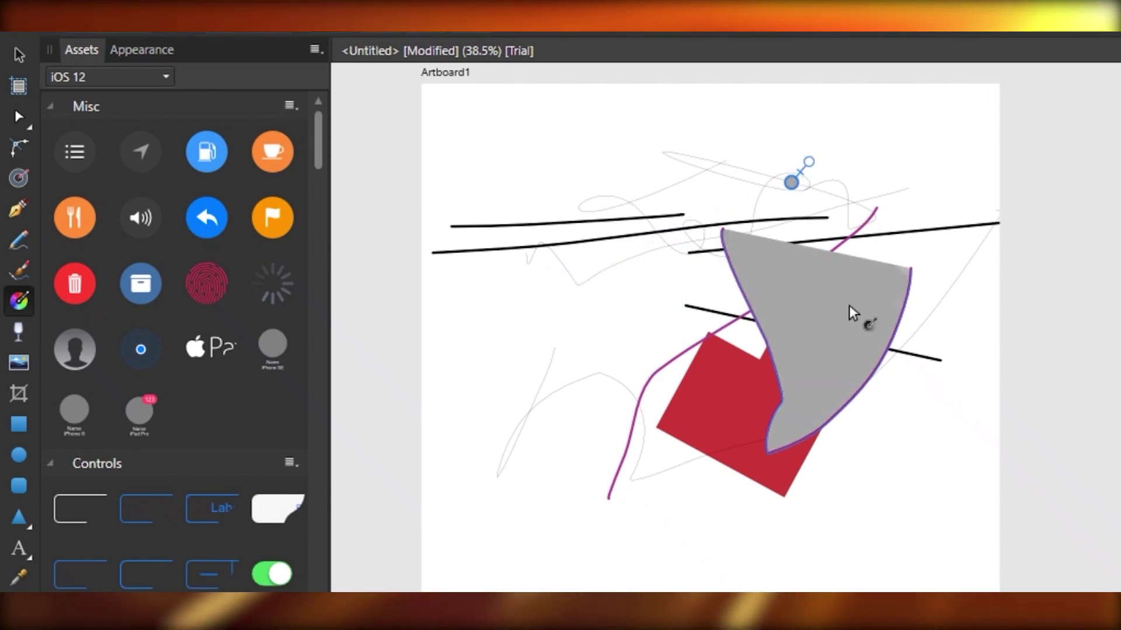
pyautogui.moveTo(849, 305); pyautogui.dragTo(814, 312)
# - Clear the pen, pencil and other brush lines from the artboard, keeping the red shape and the gradient-filled curve
pyautogui.click(554, 351)
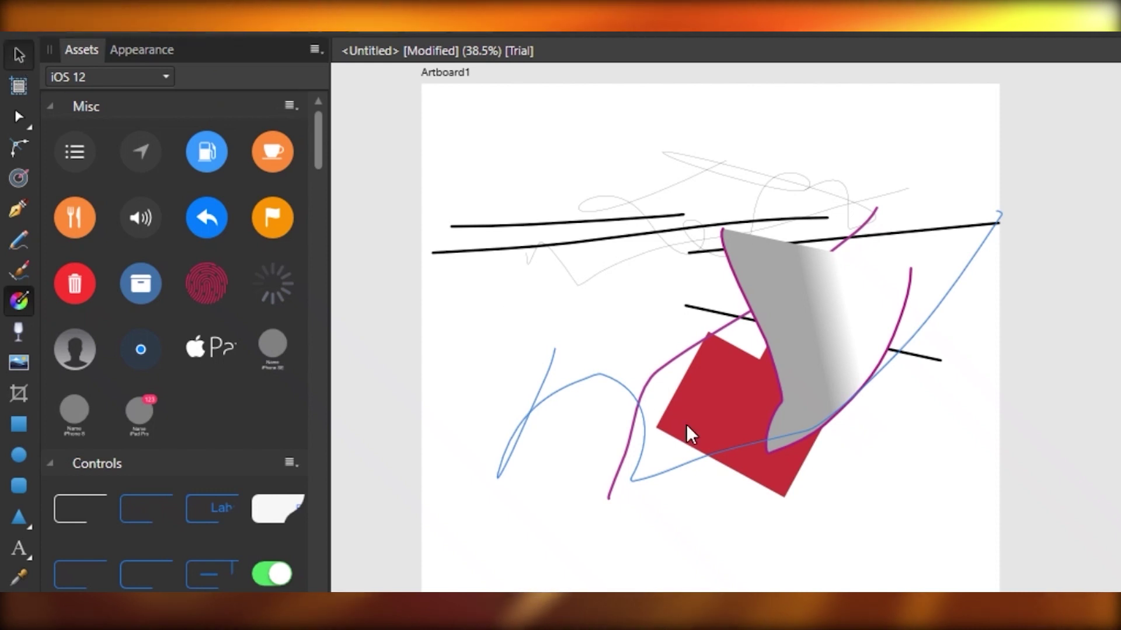
pyautogui.moveTo(645, 456); pyautogui.dragTo(583, 551)
pyautogui.rightClick(612, 509)
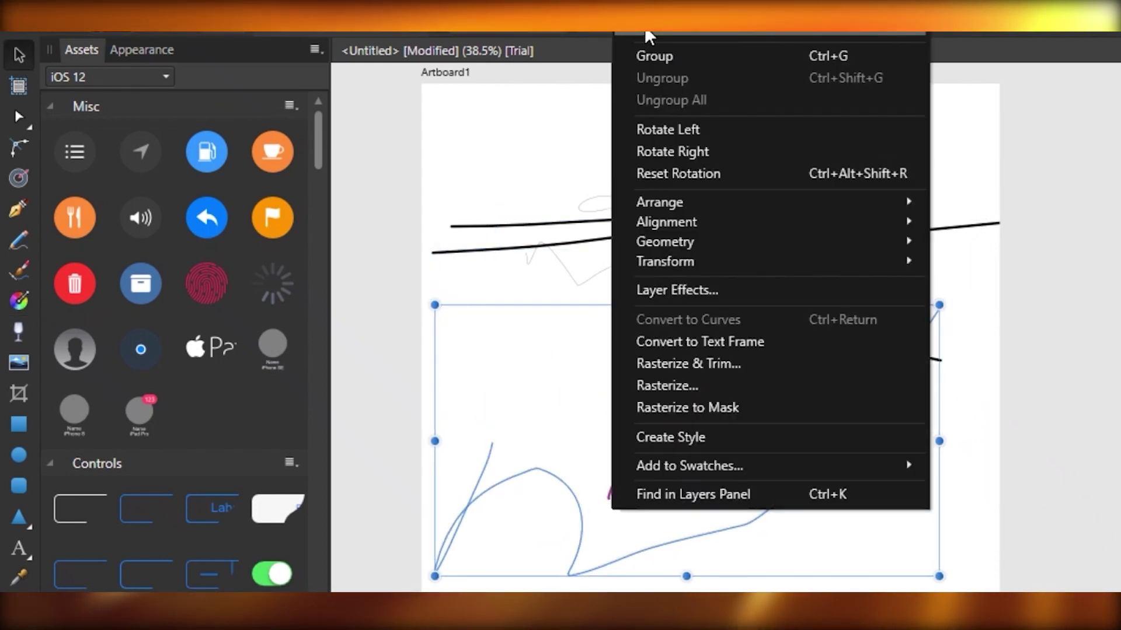
pyautogui.click(645, 3)
pyautogui.click(605, 234)
pyautogui.rightClick(604, 234)
pyautogui.click(666, 188)
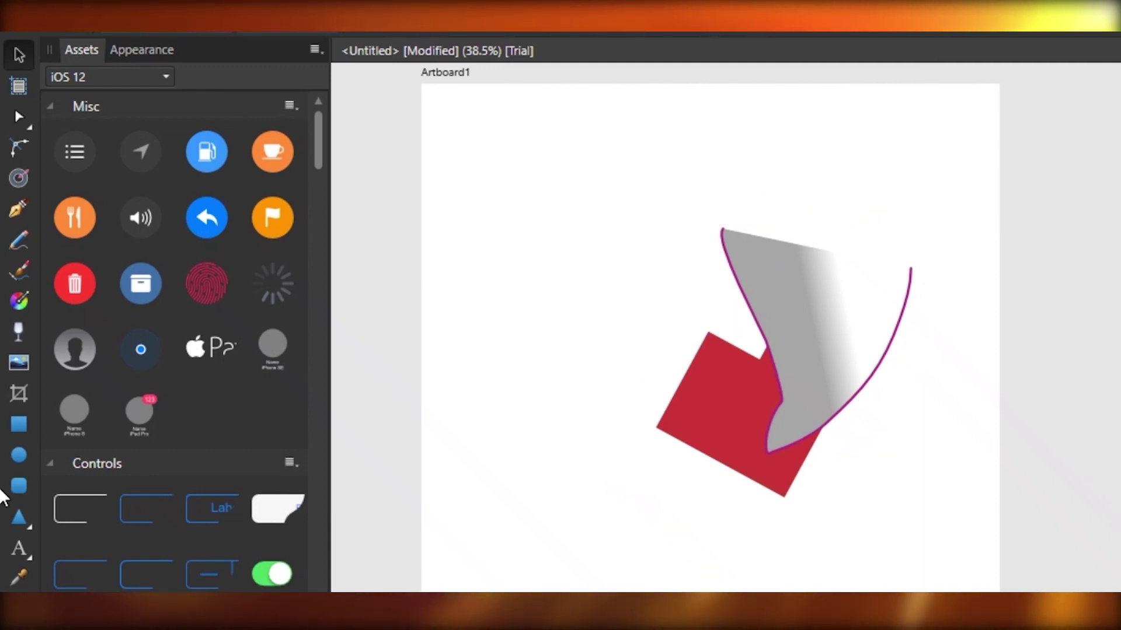
# - Redirect the gradient in the purple-outlined curve and change its grey colour to red and finally dark purple
pyautogui.click(15, 304)
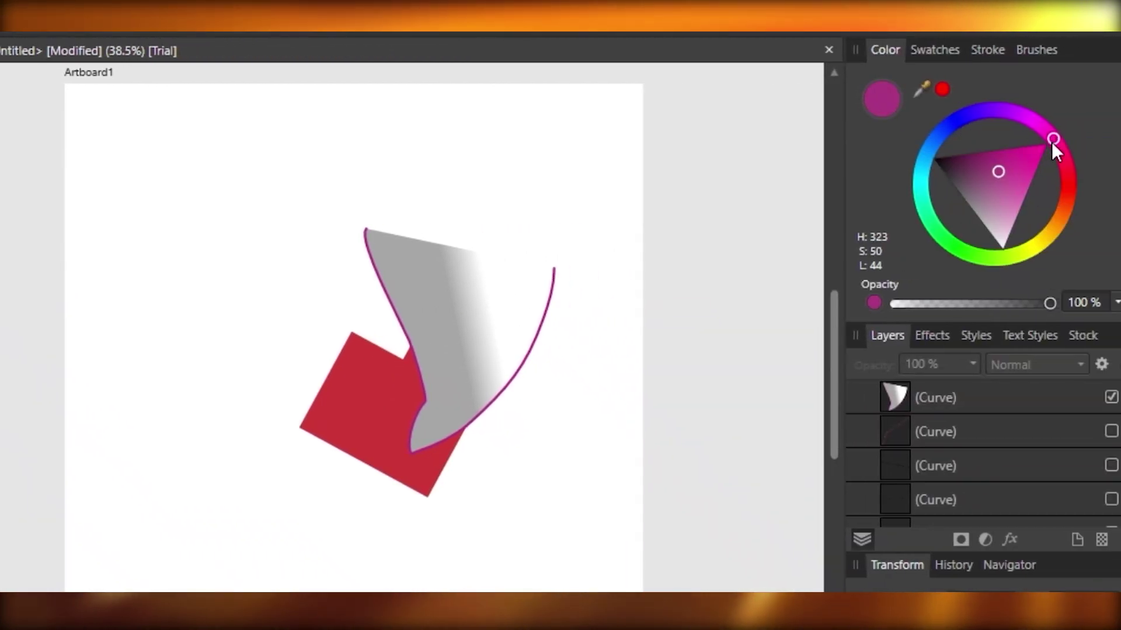
pyautogui.moveTo(1052, 142)
pyautogui.mouseDown()
pyautogui.moveTo(1030, 121)
pyautogui.moveTo(1010, 174)
pyautogui.moveTo(997, 171)
pyautogui.mouseUp()
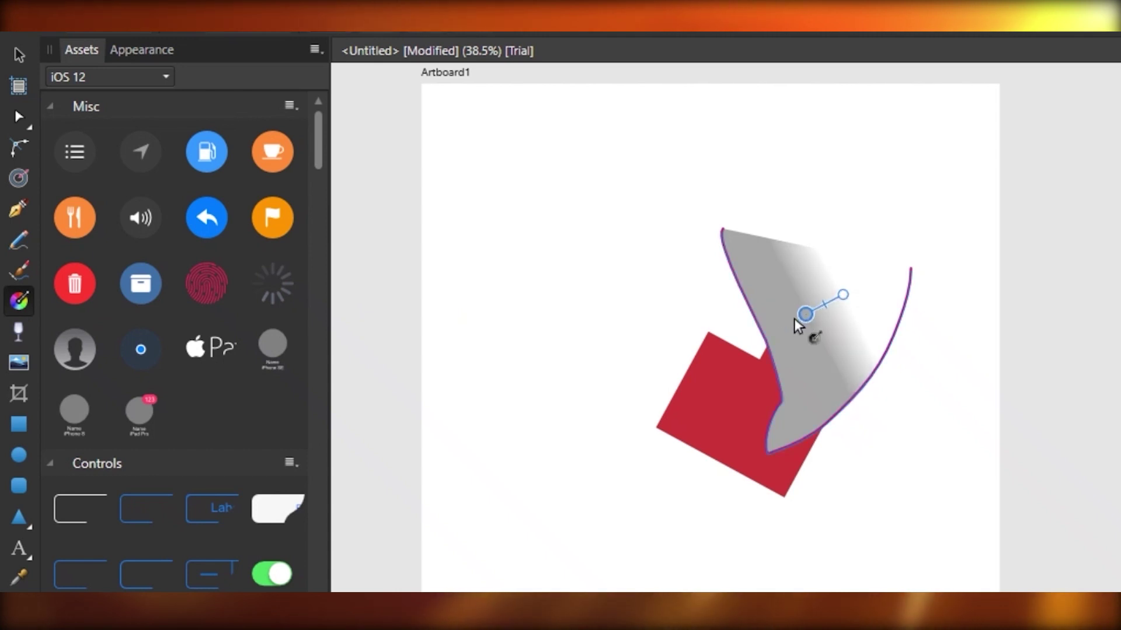
pyautogui.moveTo(793, 320)
pyautogui.mouseDown()
pyautogui.moveTo(925, 263)
pyautogui.moveTo(793, 323)
pyautogui.moveTo(789, 313)
pyautogui.mouseUp()
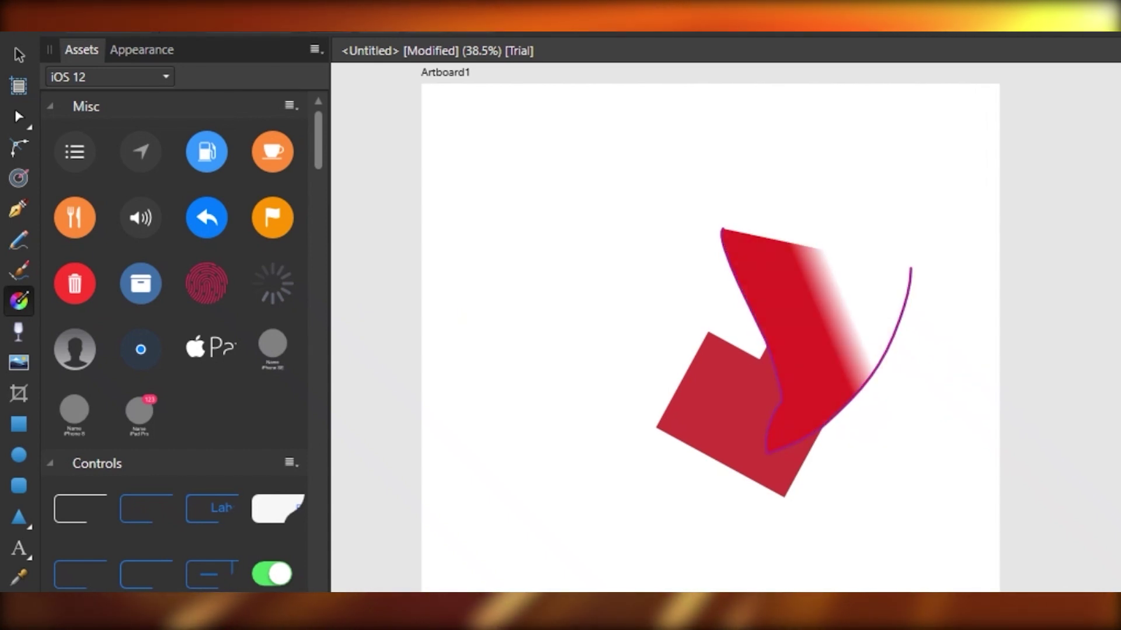
pyautogui.click(813, 305)
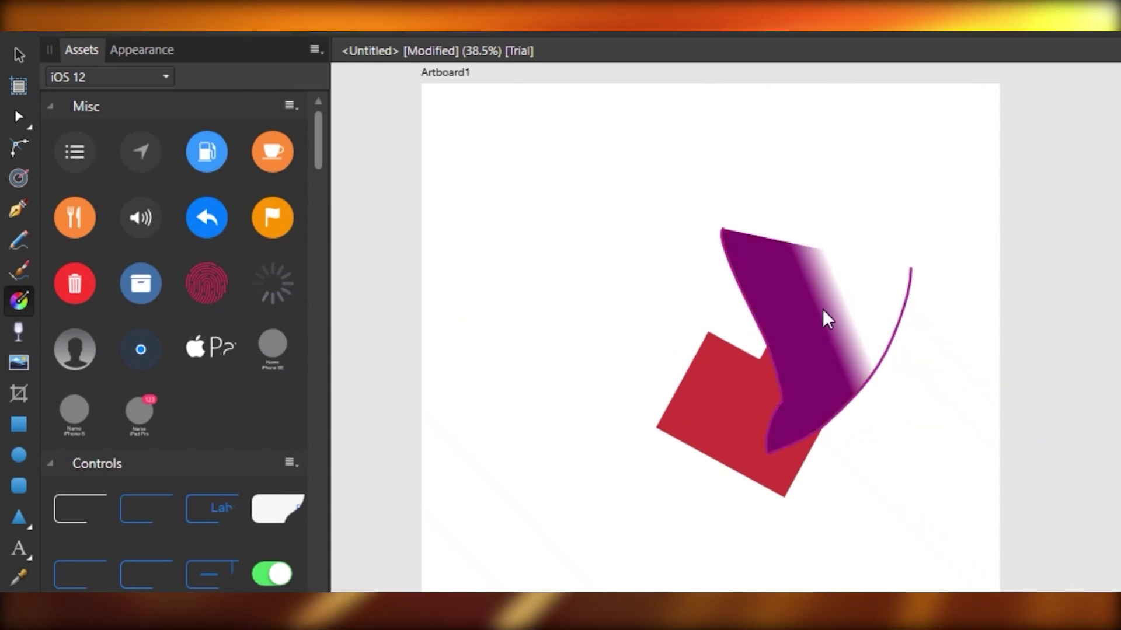
pyautogui.moveTo(823, 310); pyautogui.dragTo(770, 327)
# - Remove the gradient-filled curve, leaving only the notched red rectangle on the artboard
pyautogui.rightClick(782, 324)
pyautogui.click(843, 190)
pyautogui.click(816, 350)
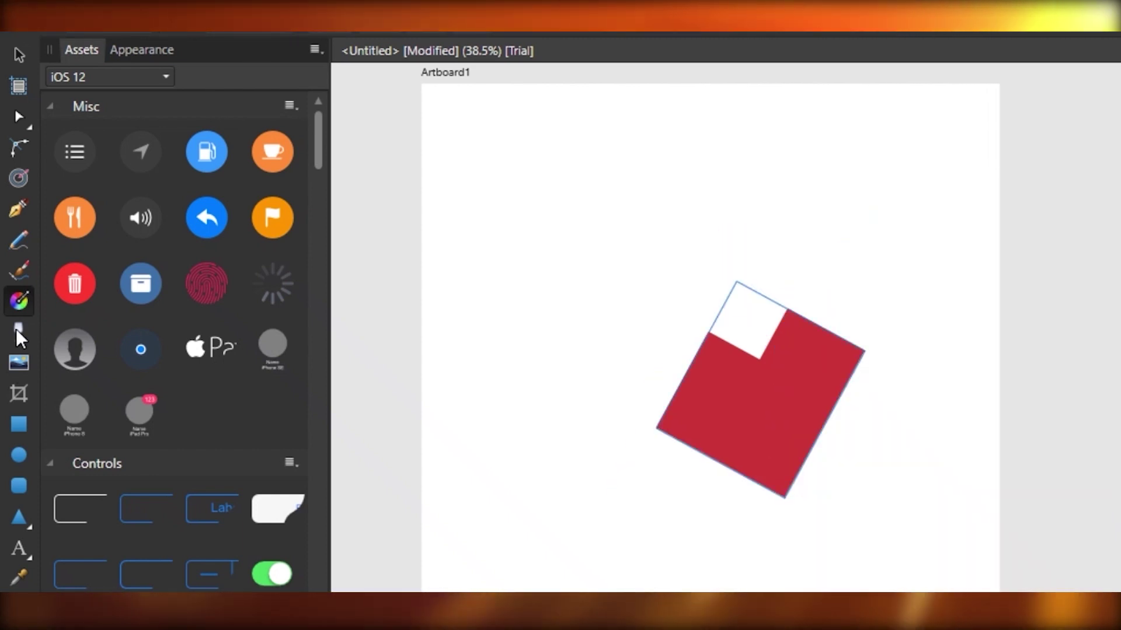
# - Fade the lower part of the red shape to transparent using the Transparency Tool
pyautogui.click(16, 328)
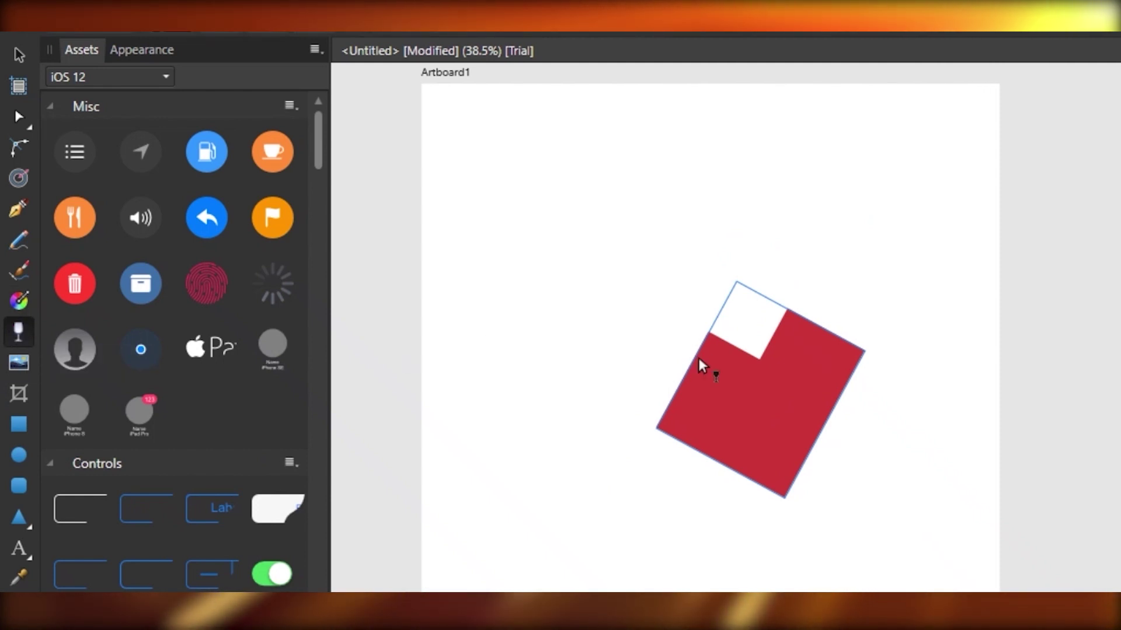
pyautogui.moveTo(699, 358)
pyautogui.mouseDown()
pyautogui.moveTo(754, 365)
pyautogui.moveTo(806, 329)
pyautogui.moveTo(843, 198)
pyautogui.mouseUp()
pyautogui.moveTo(822, 240); pyautogui.dragTo(672, 414)
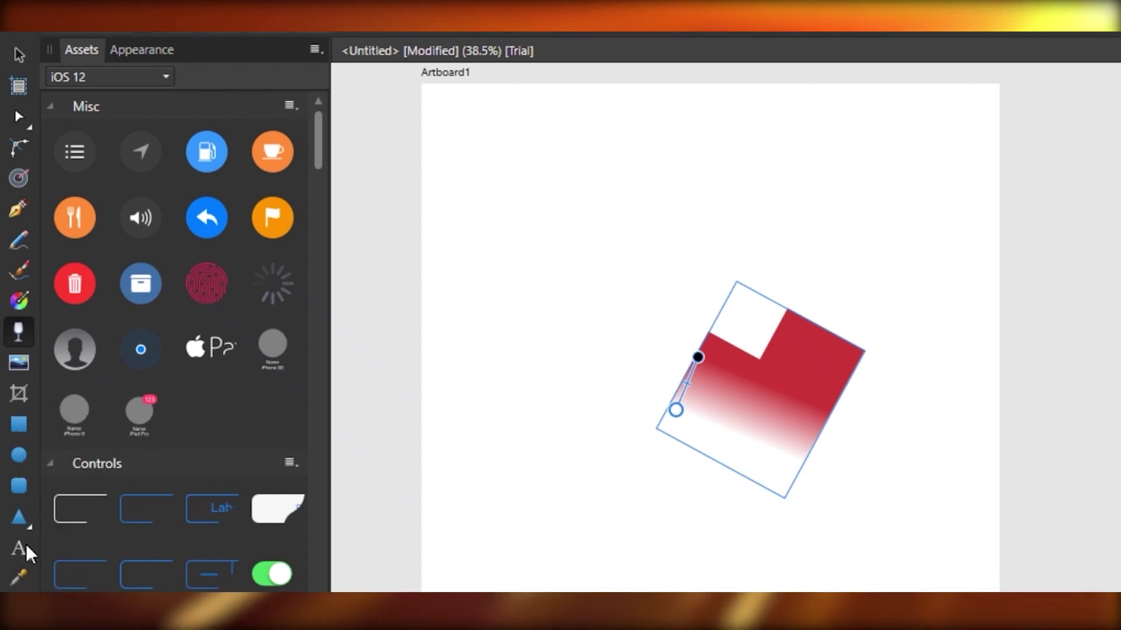
# - Try to place artistic text on the artboard with the Artistic Text Tool
pyautogui.click(27, 562)
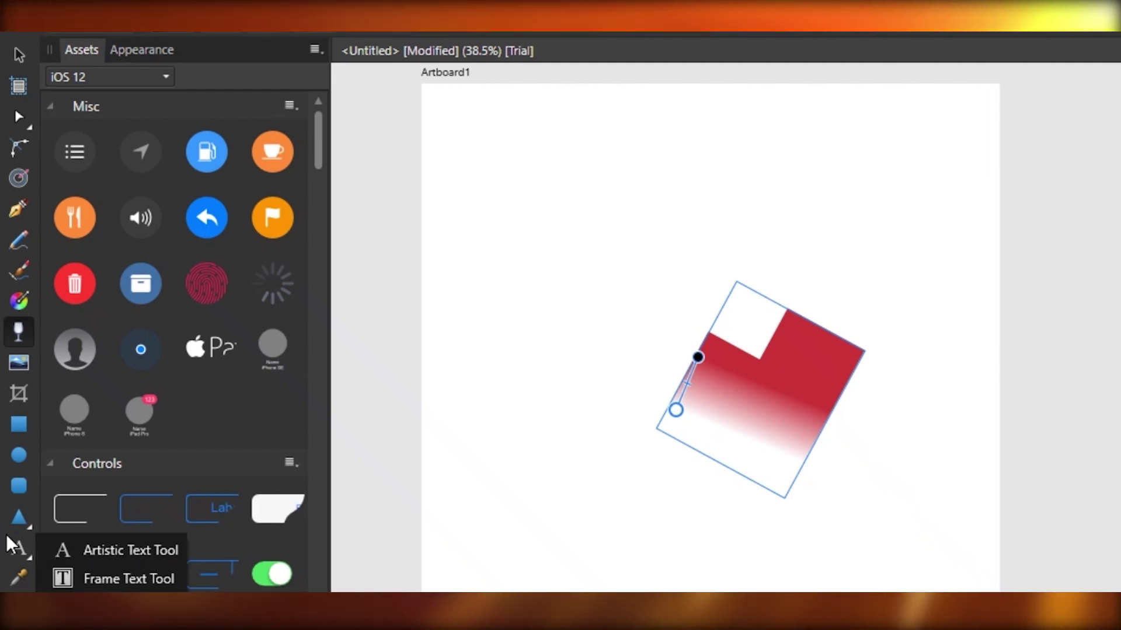
pyautogui.click(15, 570)
pyautogui.click(20, 551)
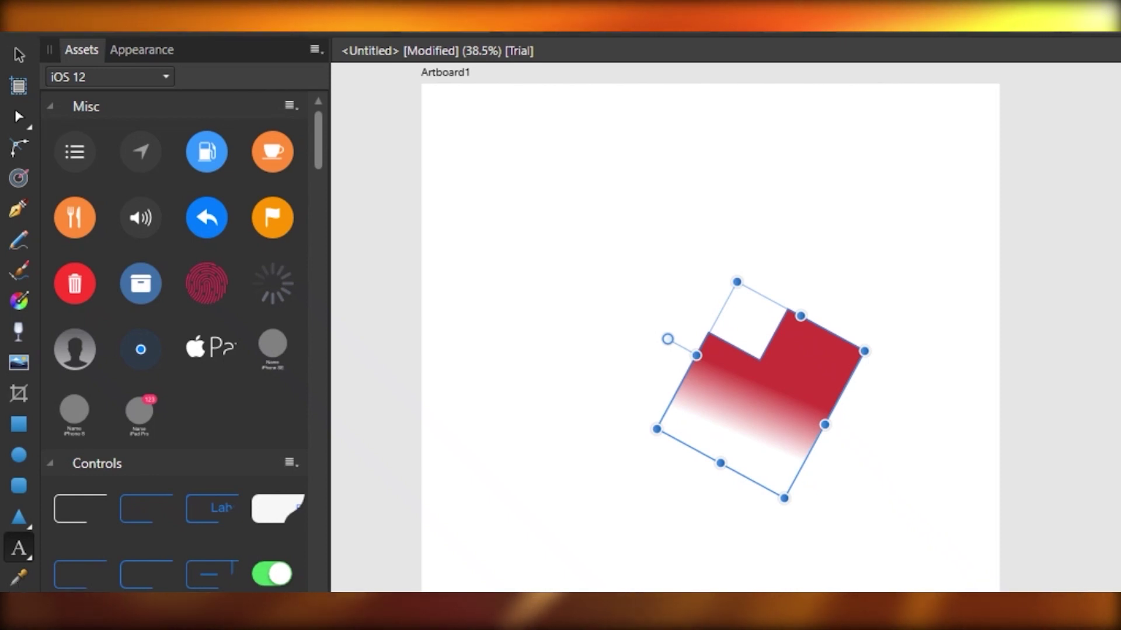
pyautogui.moveTo(562, 218); pyautogui.dragTo(734, 348)
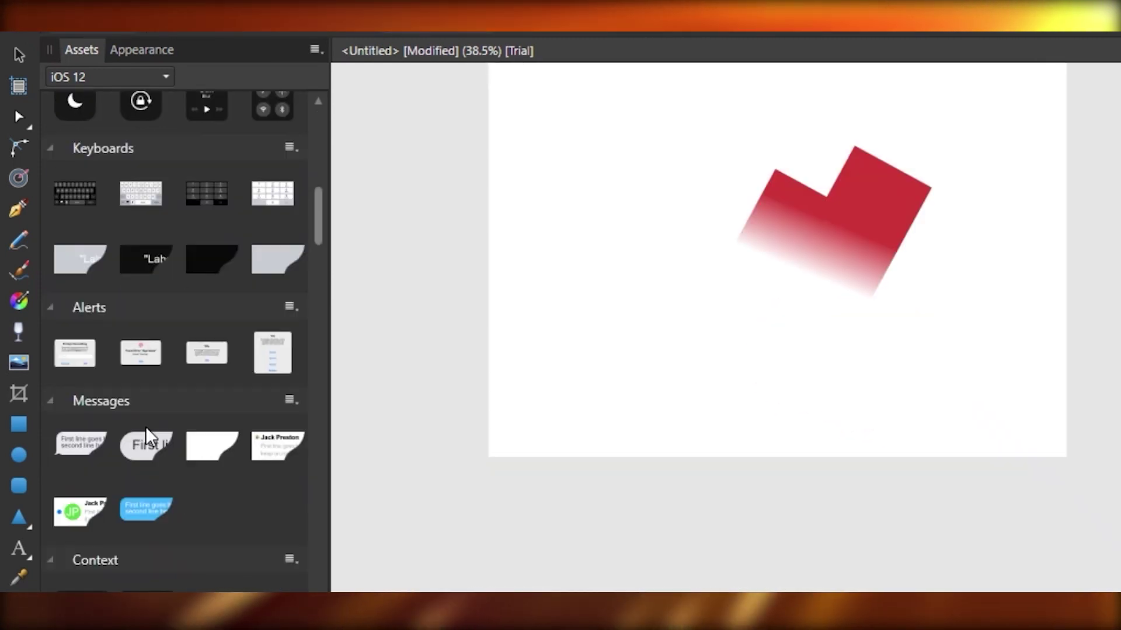
# - Try placing the green status bar from the iOS 12 UI Bars assets on the artboard below the red shape
pyautogui.scroll(3, 143, 402)
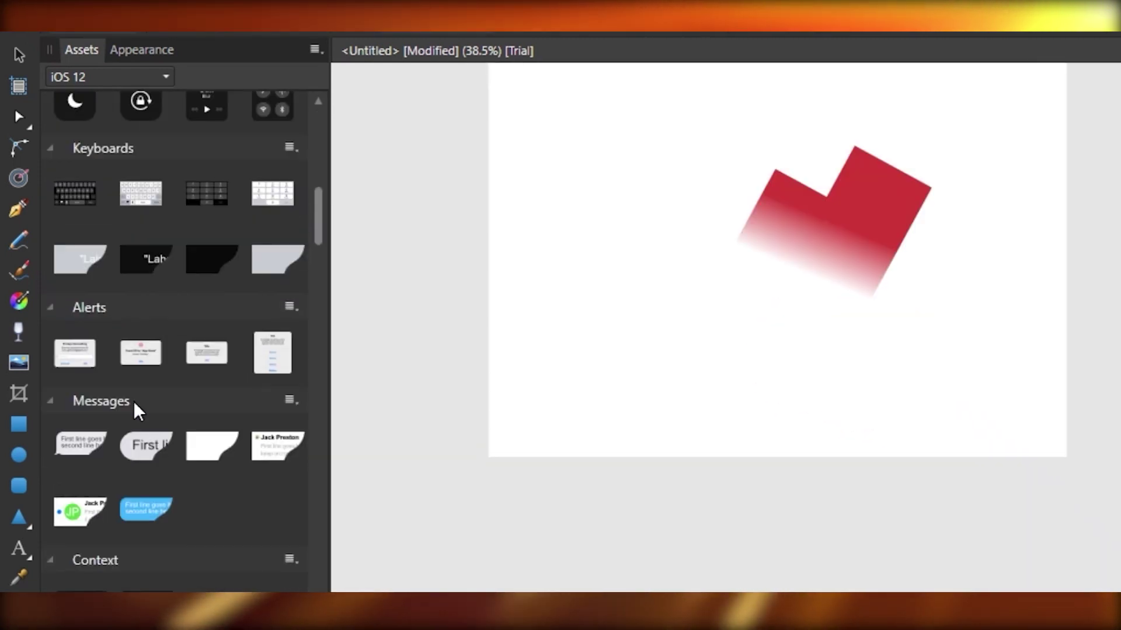
pyautogui.scroll(6, 188, 220)
pyautogui.scroll(4, 150, 246)
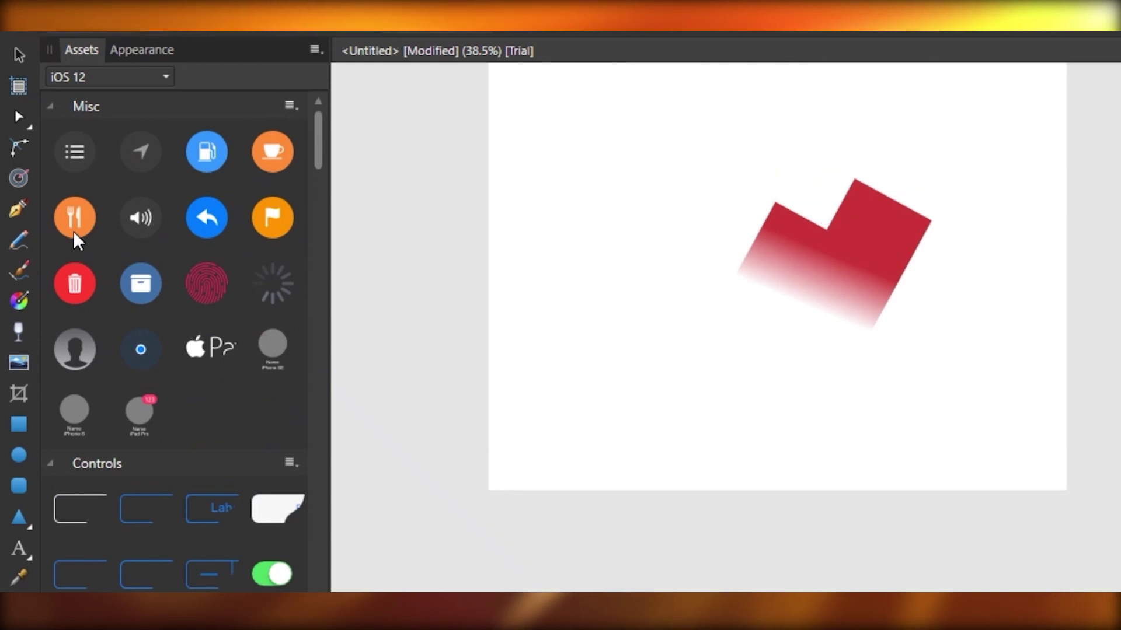
pyautogui.scroll(-10, 130, 393)
pyautogui.scroll(-12, 154, 452)
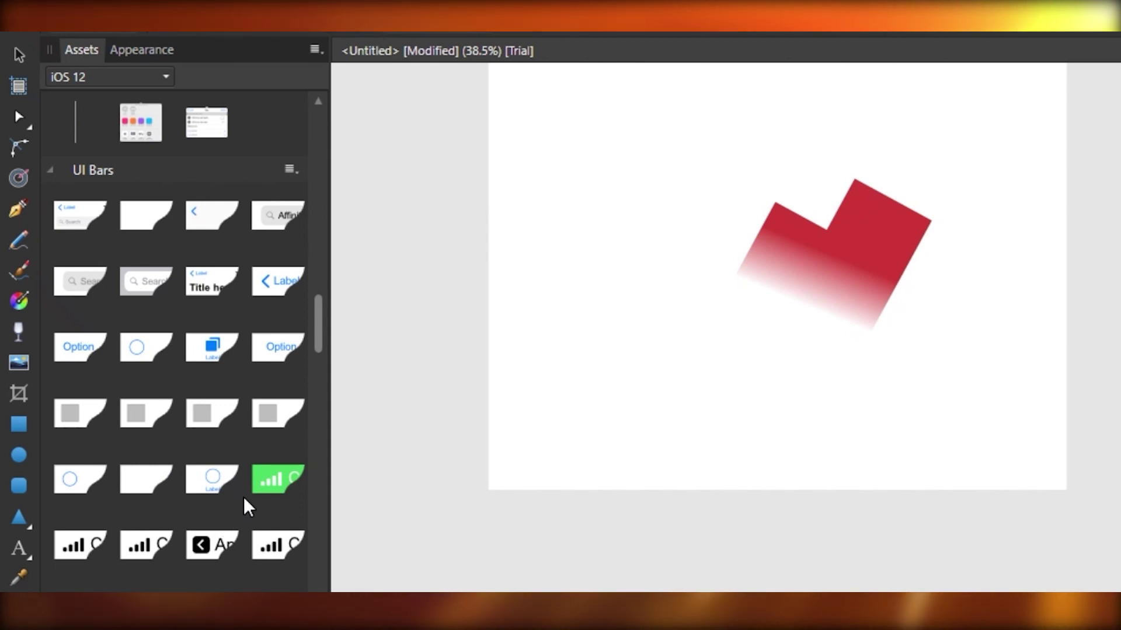
pyautogui.moveTo(277, 478); pyautogui.dragTo(806, 443)
pyautogui.rightClick(766, 380)
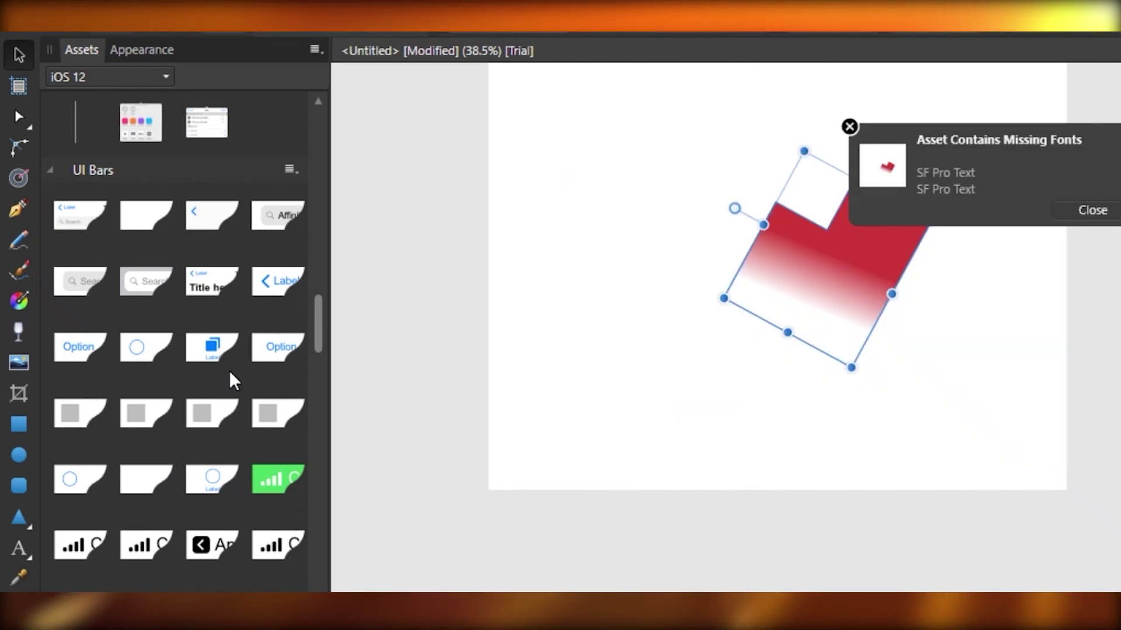
# - Browse the remaining iOS 12 asset categories down to the Icons set
pyautogui.scroll(-10, 192, 420)
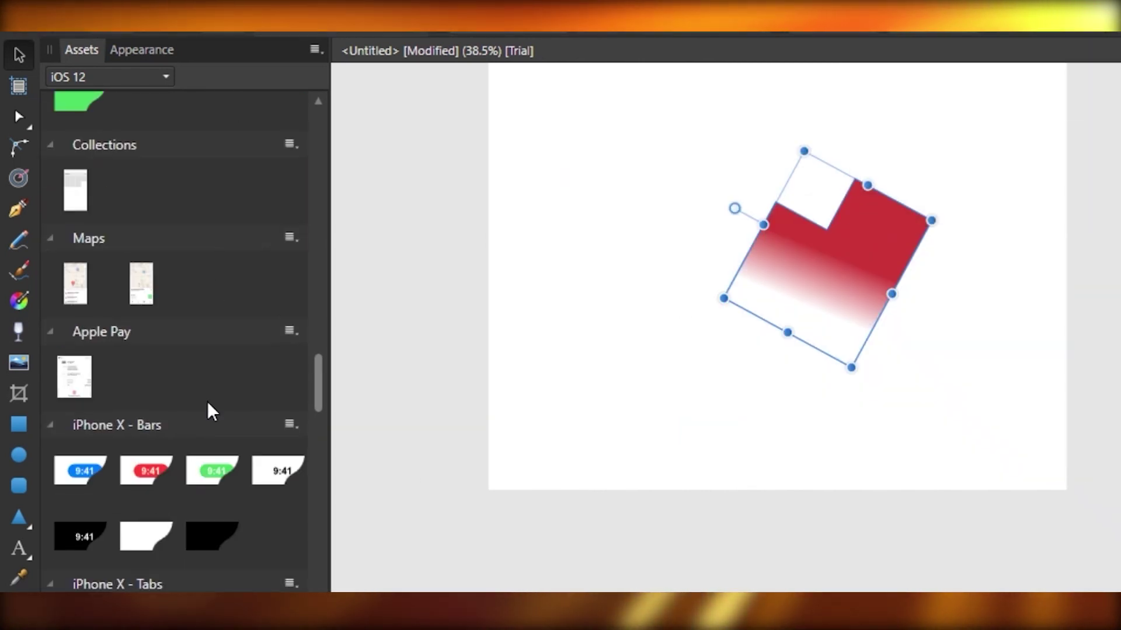
pyautogui.scroll(-6, 271, 395)
pyautogui.moveTo(320, 421); pyautogui.dragTo(235, 479)
pyautogui.scroll(3, 239, 492)
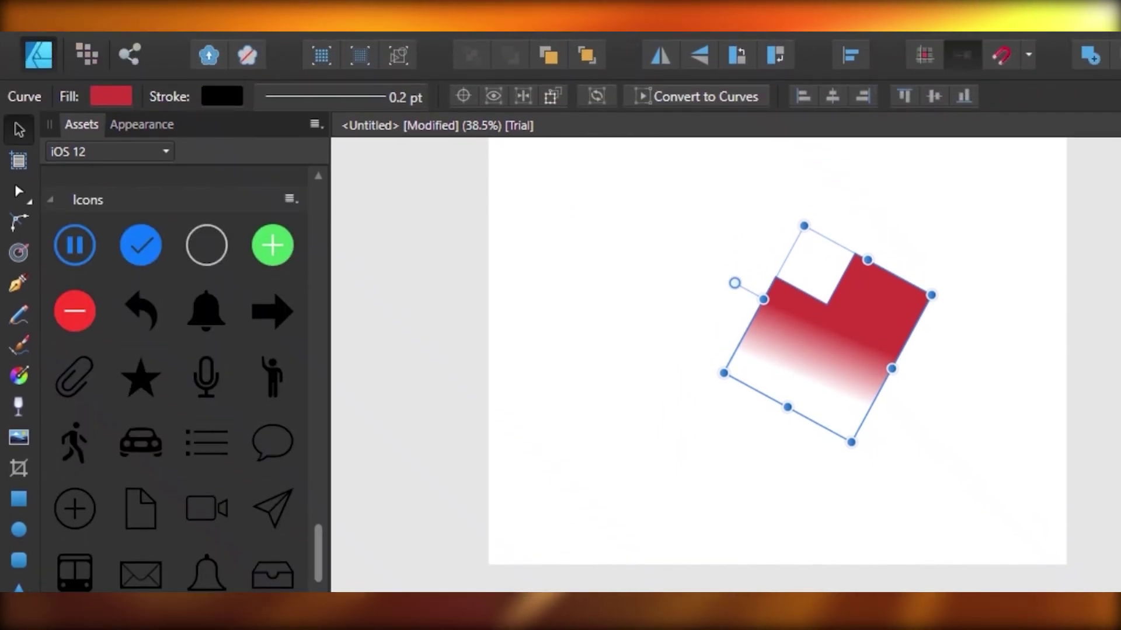
pyautogui.click(64, 33)
pyautogui.click(64, 33)
pyautogui.click(64, 33)
pyautogui.click(64, 32)
pyautogui.click(120, 33)
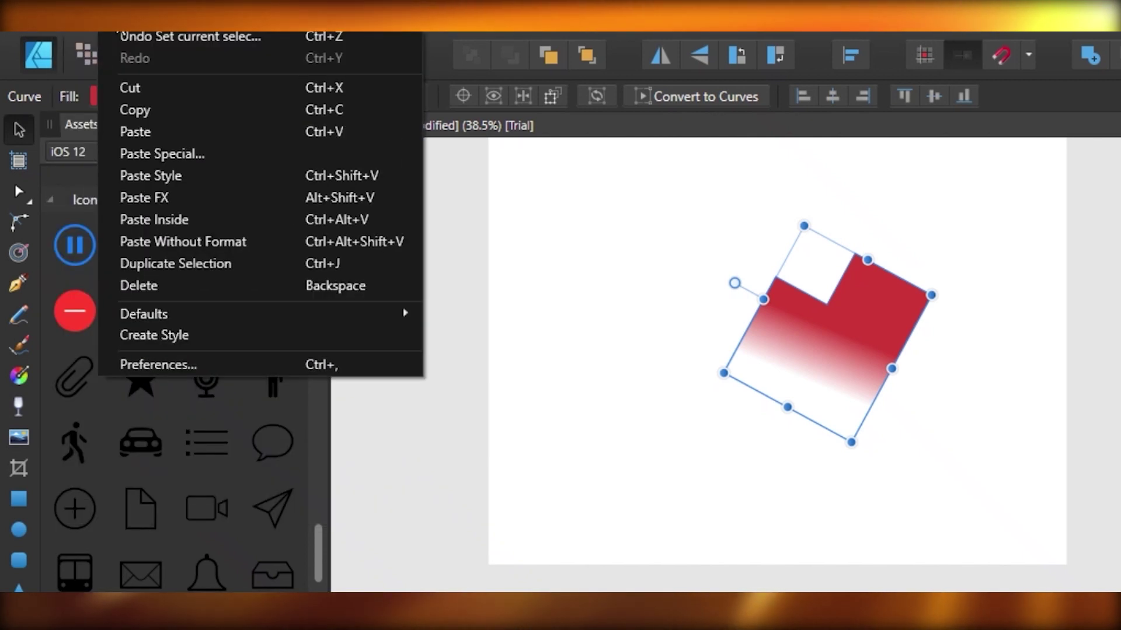
pyautogui.moveTo(163, 33)
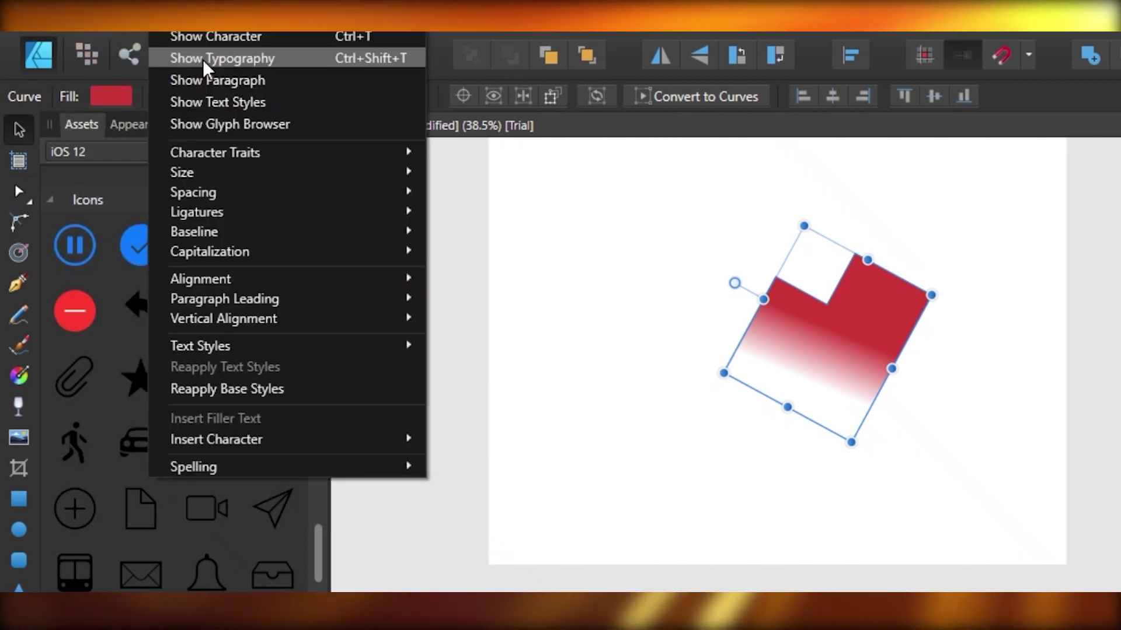
pyautogui.moveTo(277, 33)
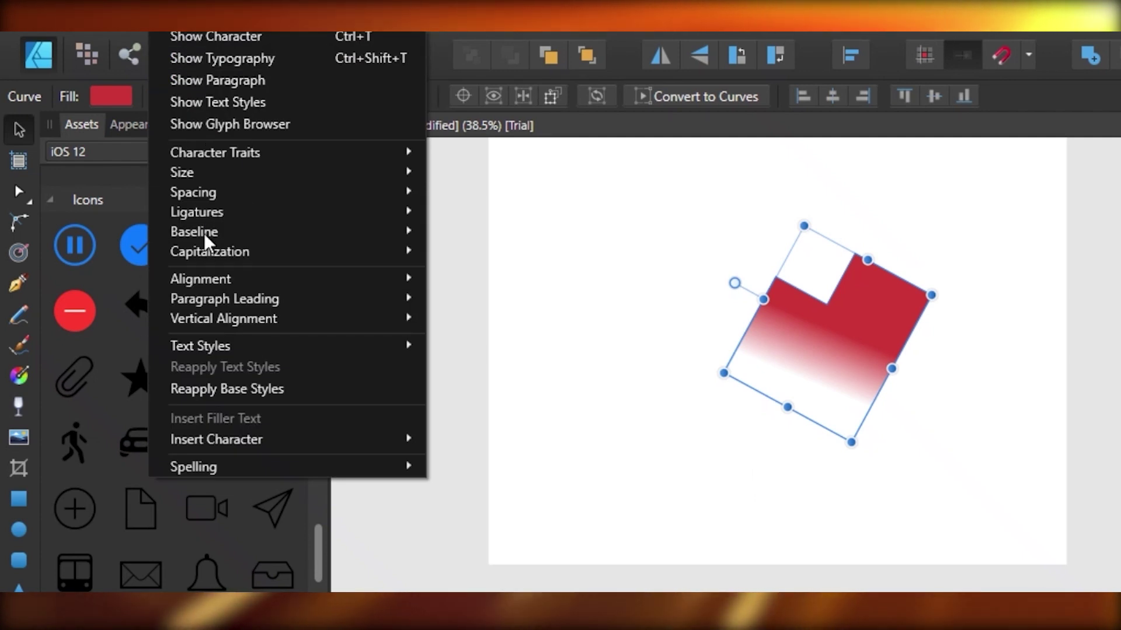
pyautogui.moveTo(224, 33)
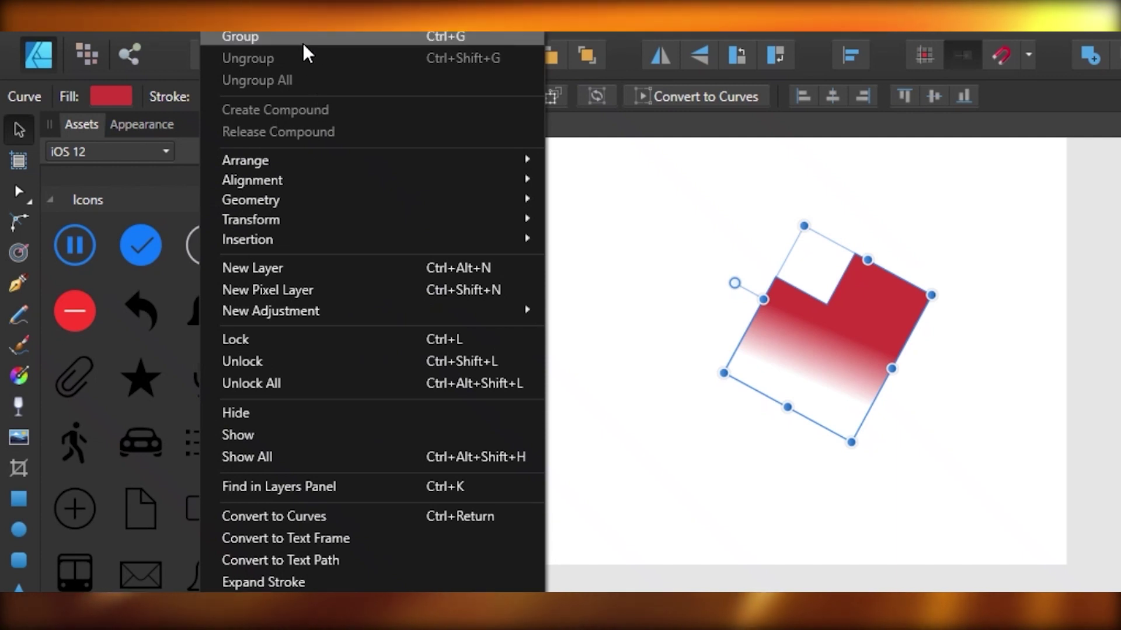
pyautogui.moveTo(312, 233)
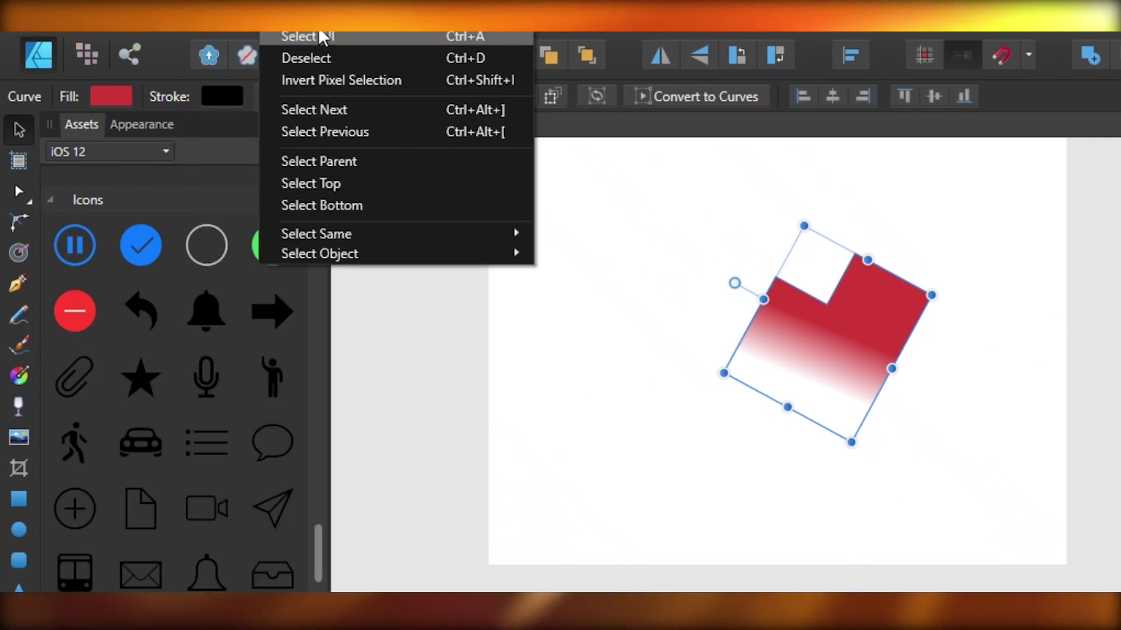
pyautogui.moveTo(341, 16)
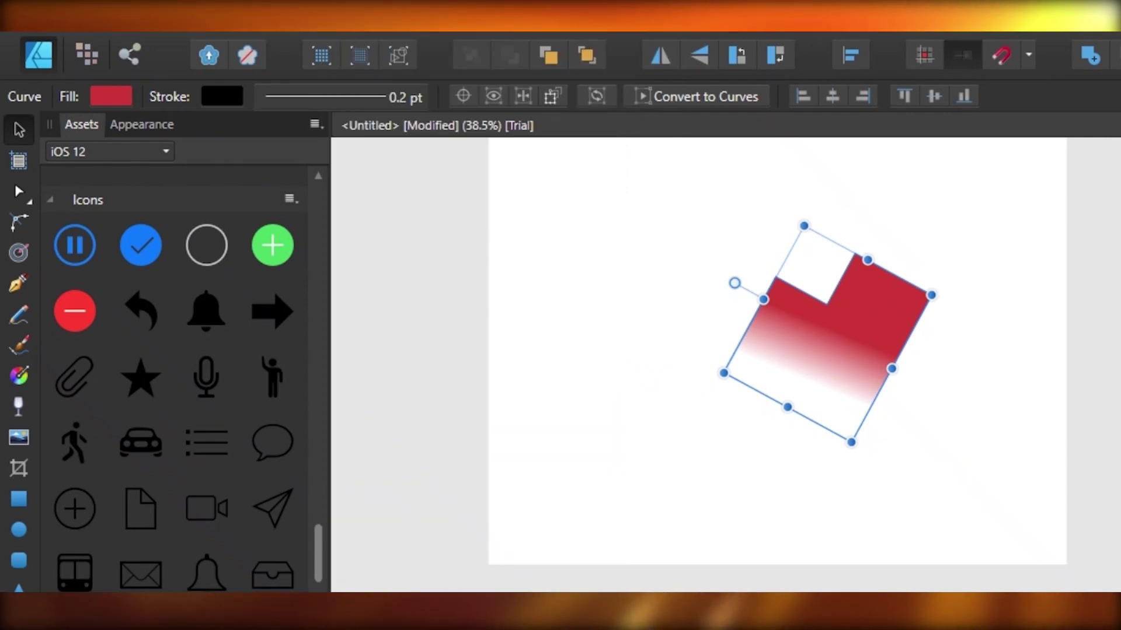
pyautogui.moveTo(401, 16)
pyautogui.click(928, 439)
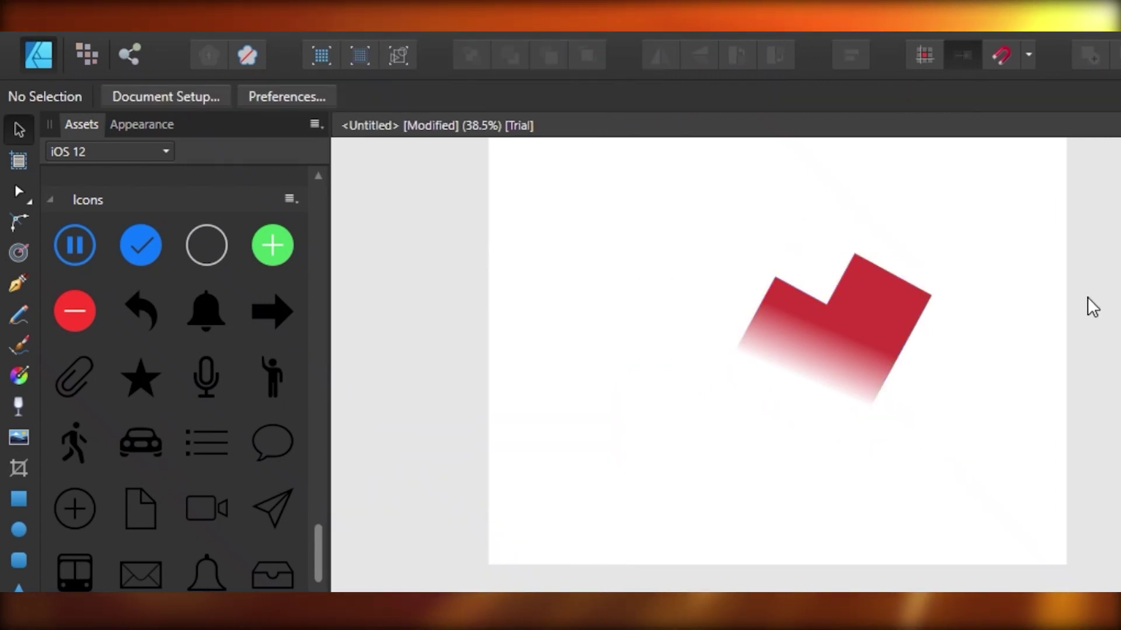
# - Look through the color, swatch and stroke settings and the available brushes
pyautogui.click(915, 124)
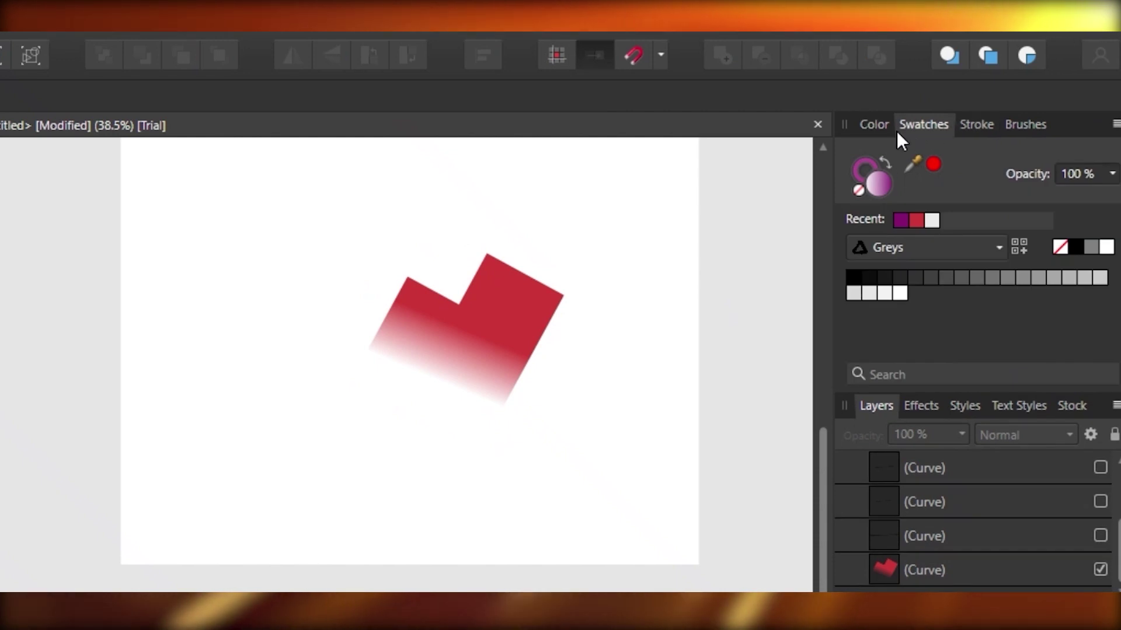
pyautogui.click(881, 129)
pyautogui.click(924, 124)
pyautogui.click(986, 122)
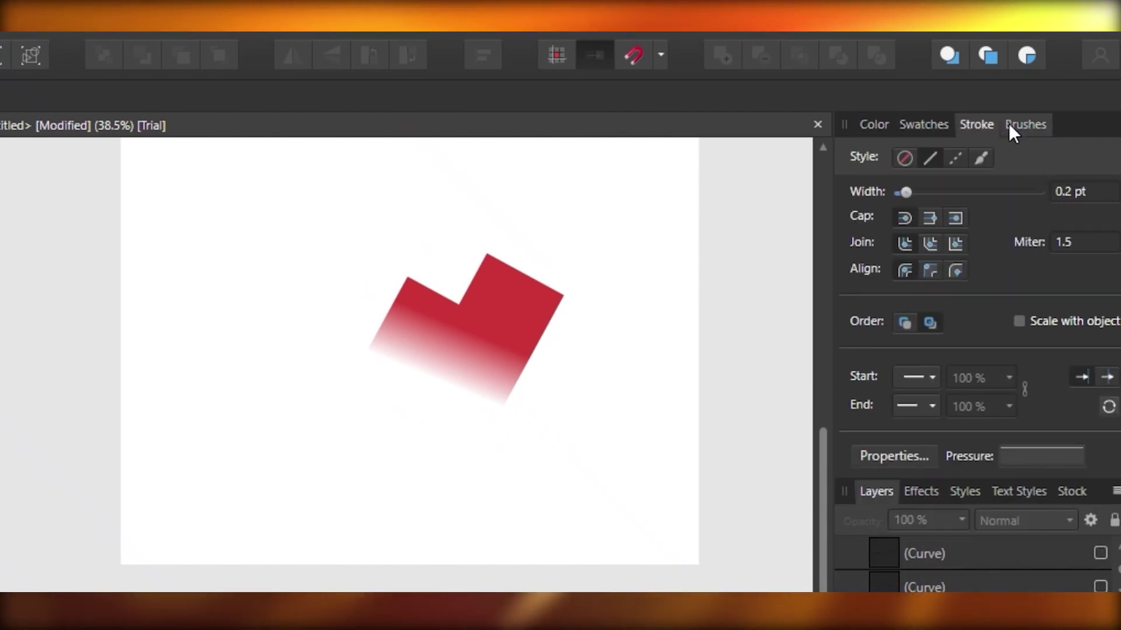
pyautogui.click(1009, 125)
# - Activate the brush tool and choose the first 128 brush in the Acrylics category
pyautogui.scroll(5, 966, 303)
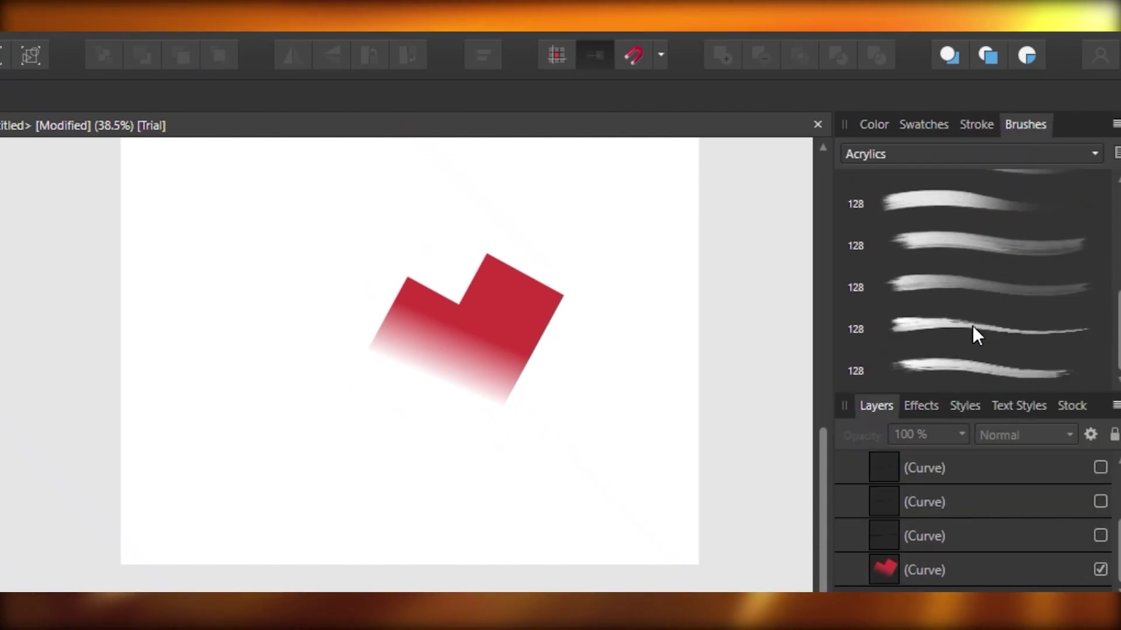
pyautogui.click(940, 187)
pyautogui.click(952, 257)
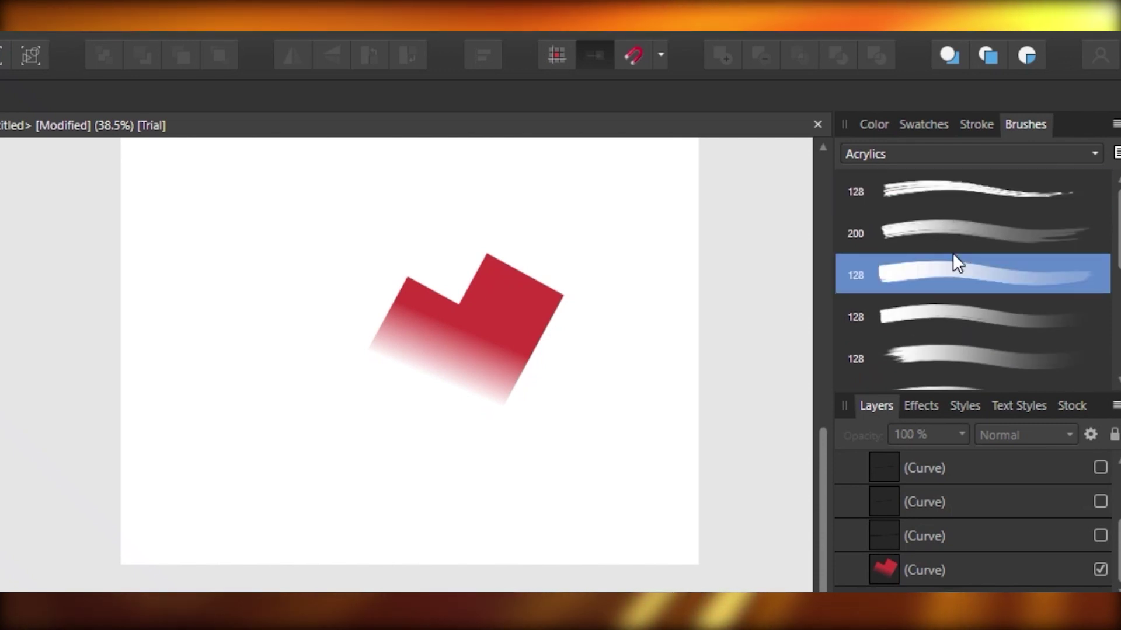
pyautogui.click(937, 236)
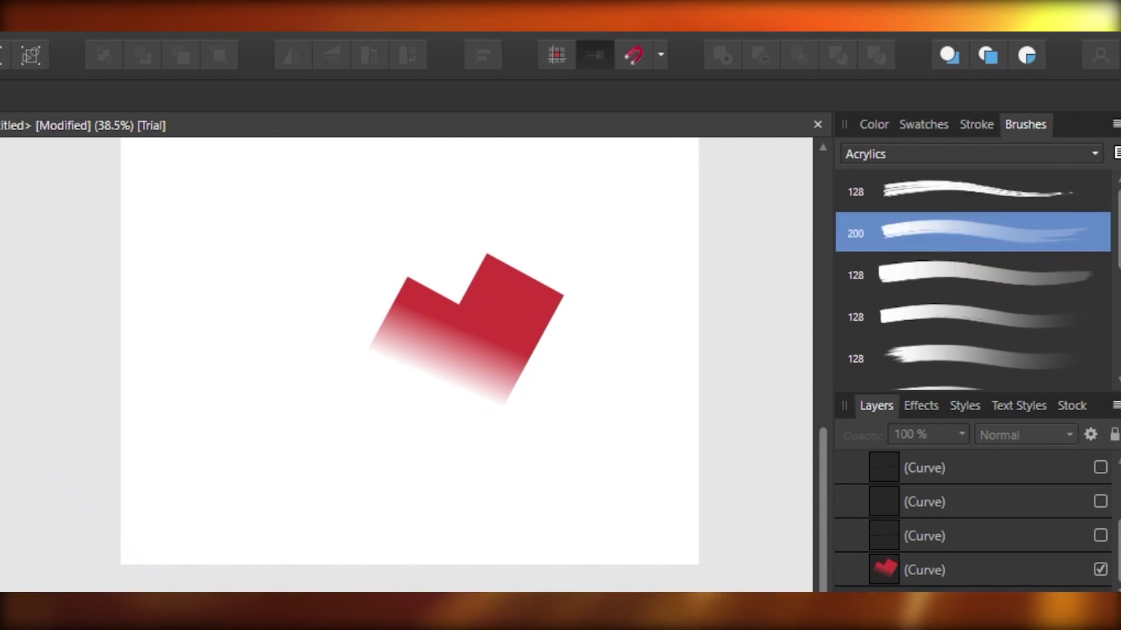
pyautogui.press('b')
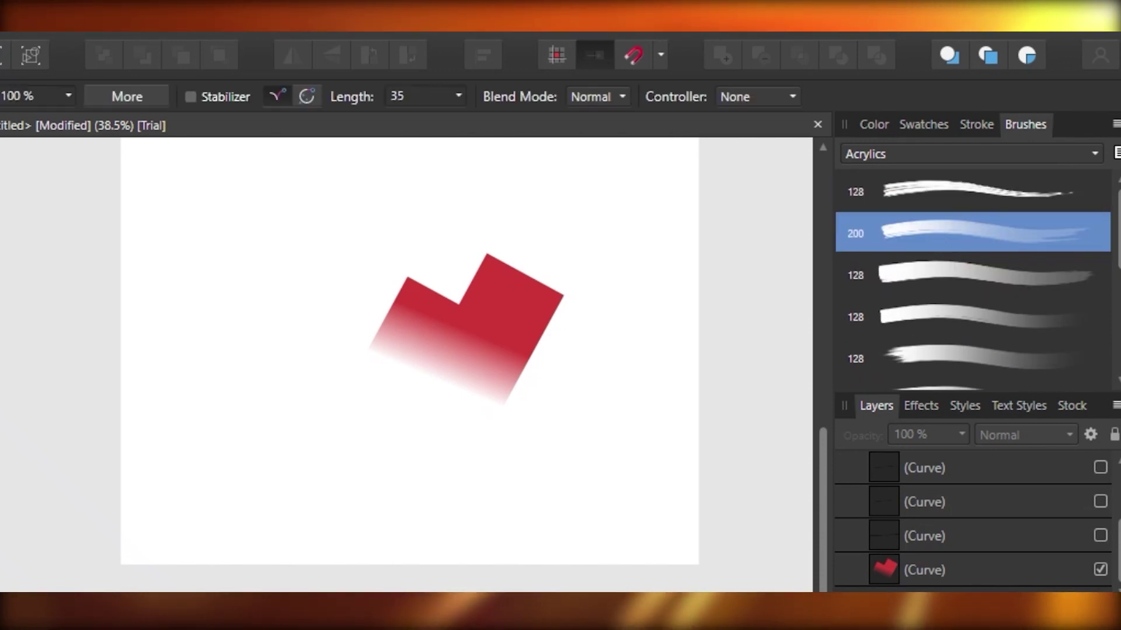
pyautogui.click(954, 267)
pyautogui.click(914, 181)
# - Paint sweeping purple acrylic strokes across the artboard and the red shape, and clear them all
pyautogui.moveTo(207, 514)
pyautogui.mouseDown()
pyautogui.moveTo(235, 471)
pyautogui.moveTo(308, 494)
pyautogui.mouseUp()
pyautogui.moveTo(394, 457); pyautogui.dragTo(402, 453)
pyautogui.moveTo(326, 237)
pyautogui.mouseDown()
pyautogui.moveTo(175, 523)
pyautogui.moveTo(548, 490)
pyautogui.mouseUp()
pyautogui.moveTo(400, 296); pyautogui.dragTo(552, 314)
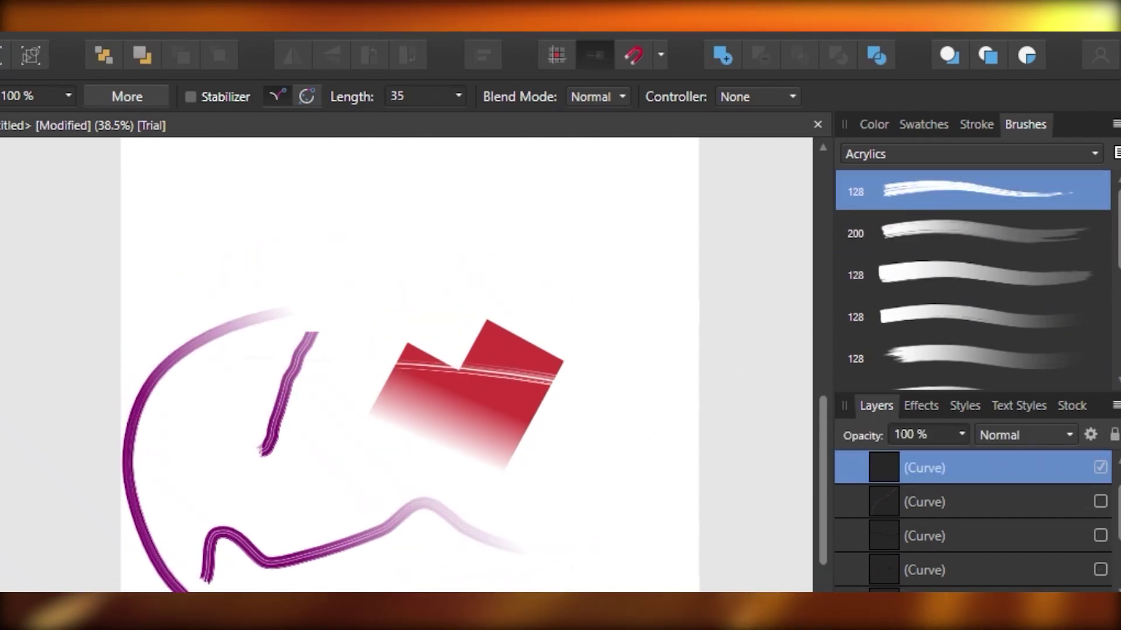
pyautogui.moveTo(121, 427); pyautogui.dragTo(310, 394)
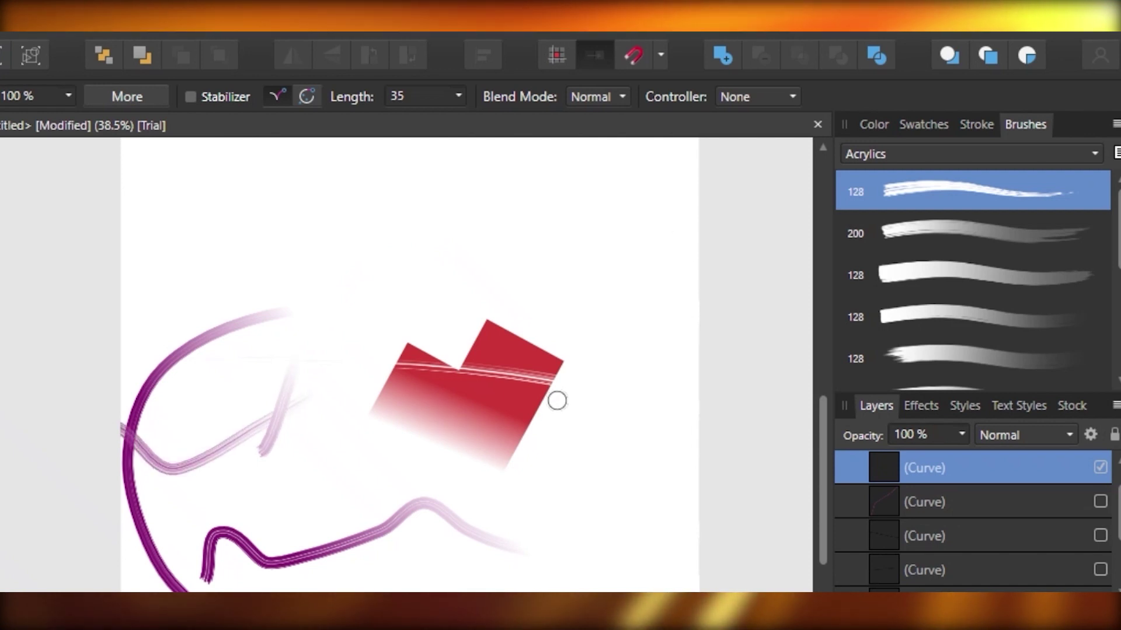
pyautogui.scroll(2, 553, 400)
pyautogui.moveTo(147, 288); pyautogui.dragTo(257, 227)
pyautogui.moveTo(412, 323)
pyautogui.mouseDown()
pyautogui.moveTo(482, 278)
pyautogui.moveTo(401, 447)
pyautogui.mouseUp()
pyautogui.moveTo(555, 438); pyautogui.dragTo(711, 527)
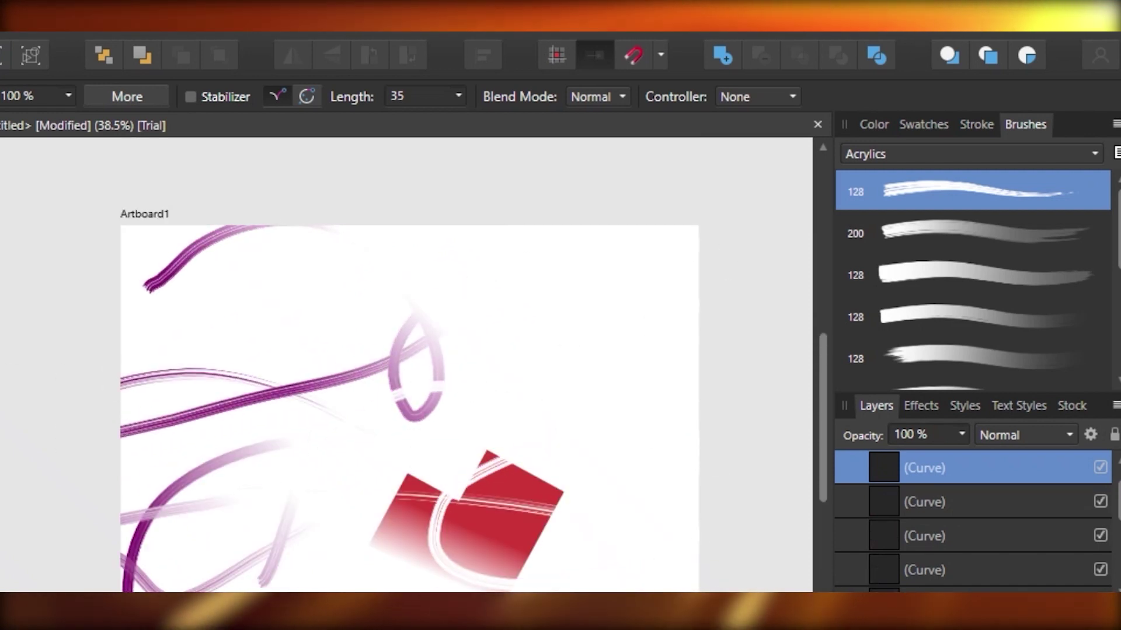
pyautogui.moveTo(551, 419); pyautogui.dragTo(125, 534)
pyautogui.scroll(-2, 340, 478)
pyautogui.moveTo(137, 350); pyautogui.dragTo(557, 396)
pyautogui.scroll(1, 516, 564)
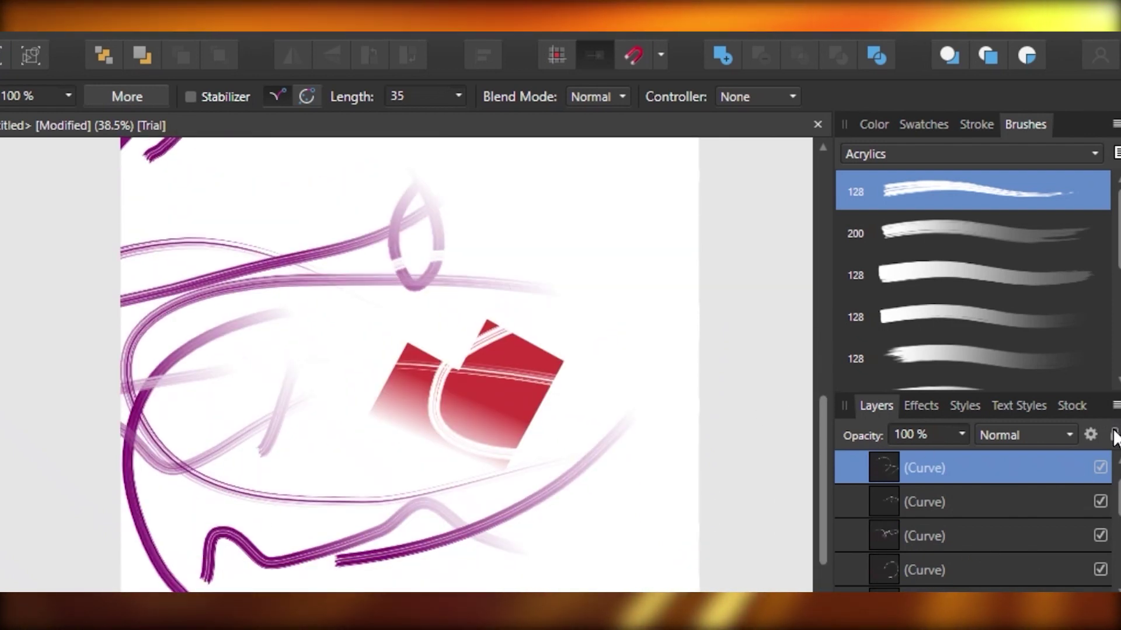
pyautogui.click(1101, 471)
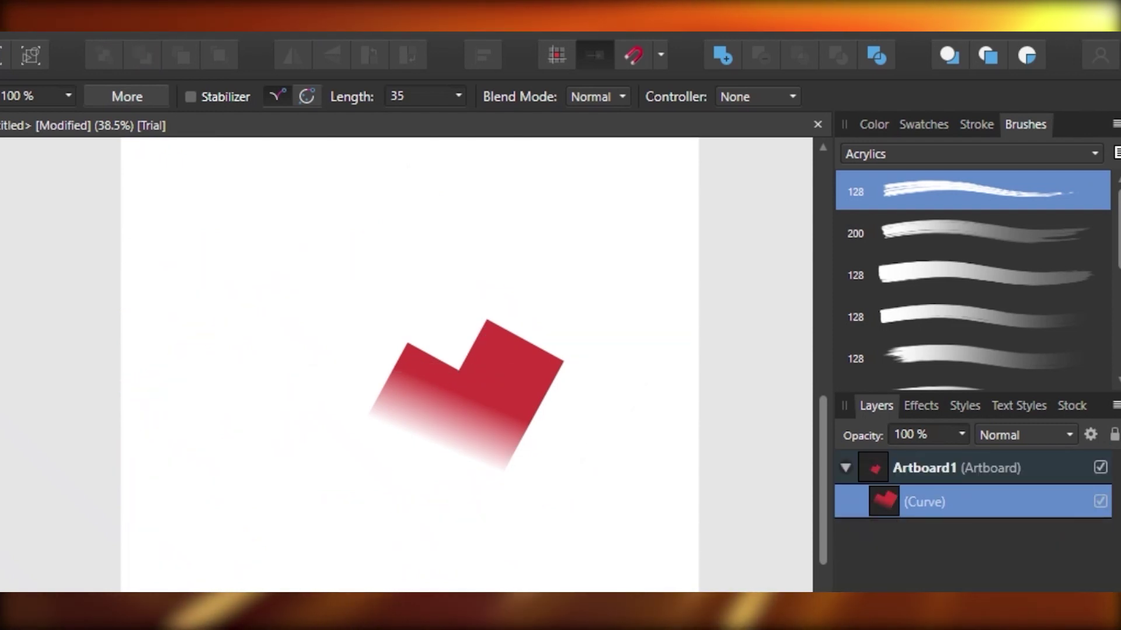
# - Paint several overlapping acrylic strokes on and around the red shape
pyautogui.moveTo(488, 365)
pyautogui.mouseDown()
pyautogui.moveTo(524, 389)
pyautogui.moveTo(430, 375)
pyautogui.moveTo(536, 400)
pyautogui.moveTo(491, 368)
pyautogui.moveTo(490, 411)
pyautogui.moveTo(342, 390)
pyautogui.moveTo(453, 472)
pyautogui.moveTo(443, 415)
pyautogui.moveTo(522, 450)
pyautogui.moveTo(483, 430)
pyautogui.mouseUp()
pyautogui.moveTo(504, 387); pyautogui.dragTo(528, 477)
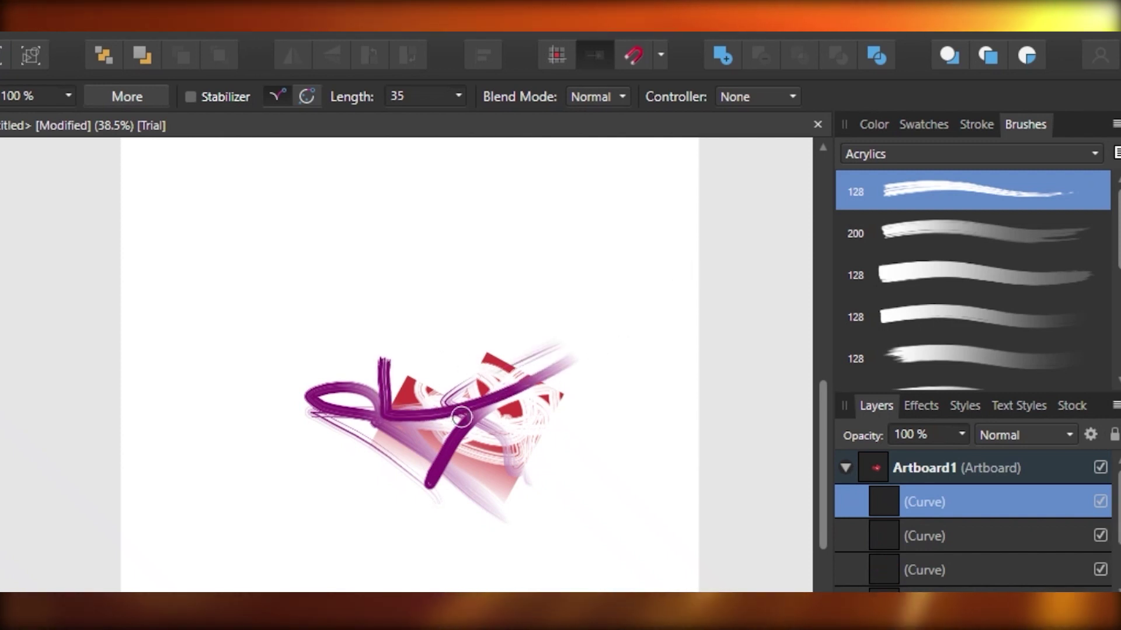
pyautogui.scroll(2, 461, 416)
pyautogui.scroll(-5, 915, 280)
# - Switch to the second-to-last Acrylics brush and paint looping purple strokes in the artboard's upper-left area
pyautogui.click(915, 301)
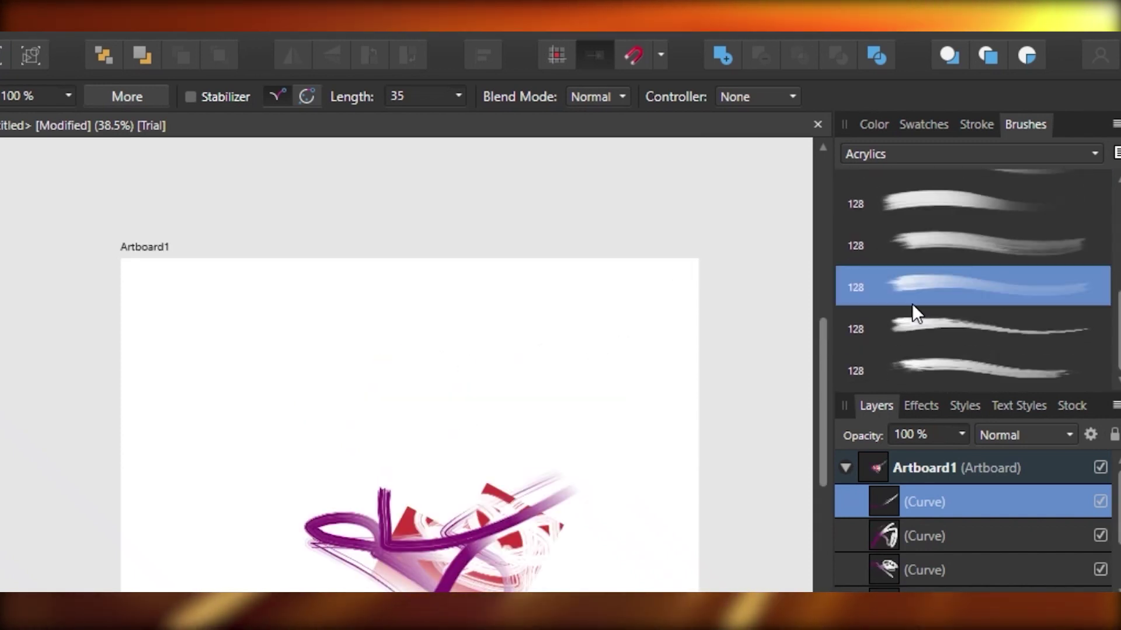
pyautogui.click(915, 320)
pyautogui.moveTo(135, 366); pyautogui.dragTo(225, 351)
pyautogui.hotkey('ctrl', 'z')
pyautogui.moveTo(151, 462)
pyautogui.mouseDown()
pyautogui.moveTo(115, 401)
pyautogui.moveTo(179, 455)
pyautogui.moveTo(373, 303)
pyautogui.mouseUp()
pyautogui.scroll(-5, 342, 407)
pyautogui.scroll(2, 205, 375)
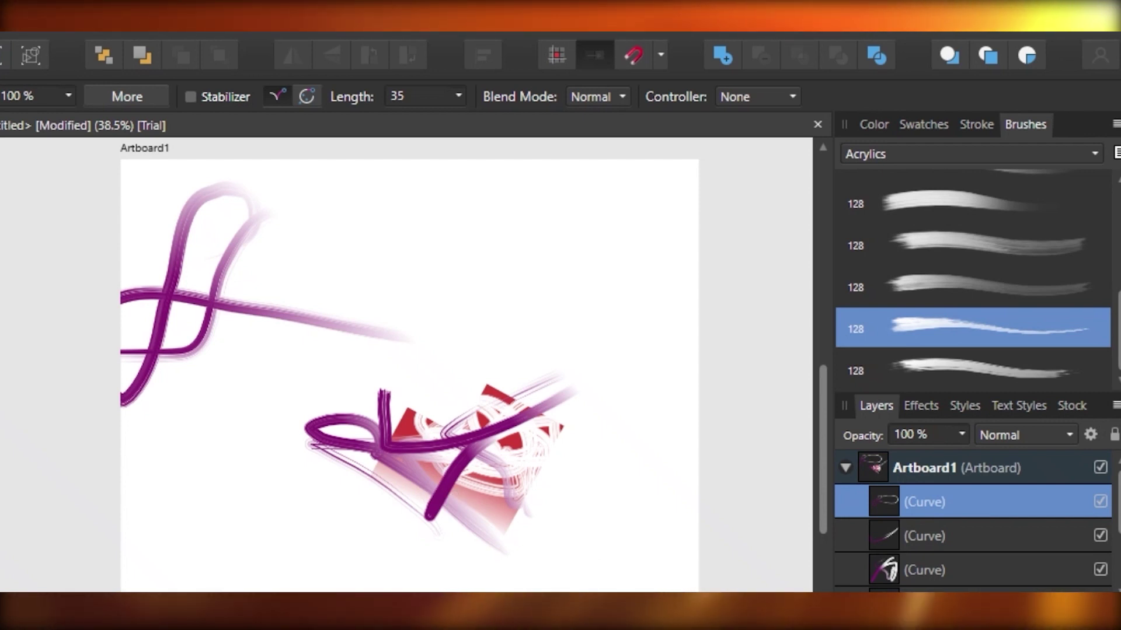
# - Undo all the brush strokes, keeping only the faded red shape on the artboard
pyautogui.hotkey('ctrl', 'z')
pyautogui.hotkey('ctrl', 'z')
pyautogui.hotkey('ctrl', 'z')
pyautogui.hotkey('ctrl', 'z')
pyautogui.hotkey('ctrl', 'z')
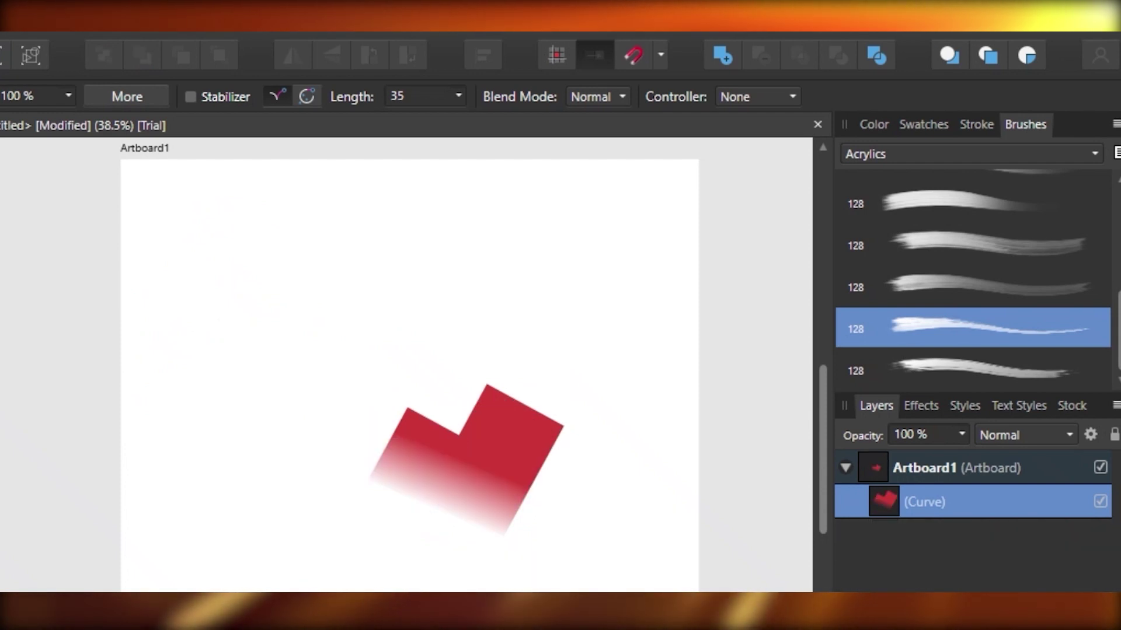